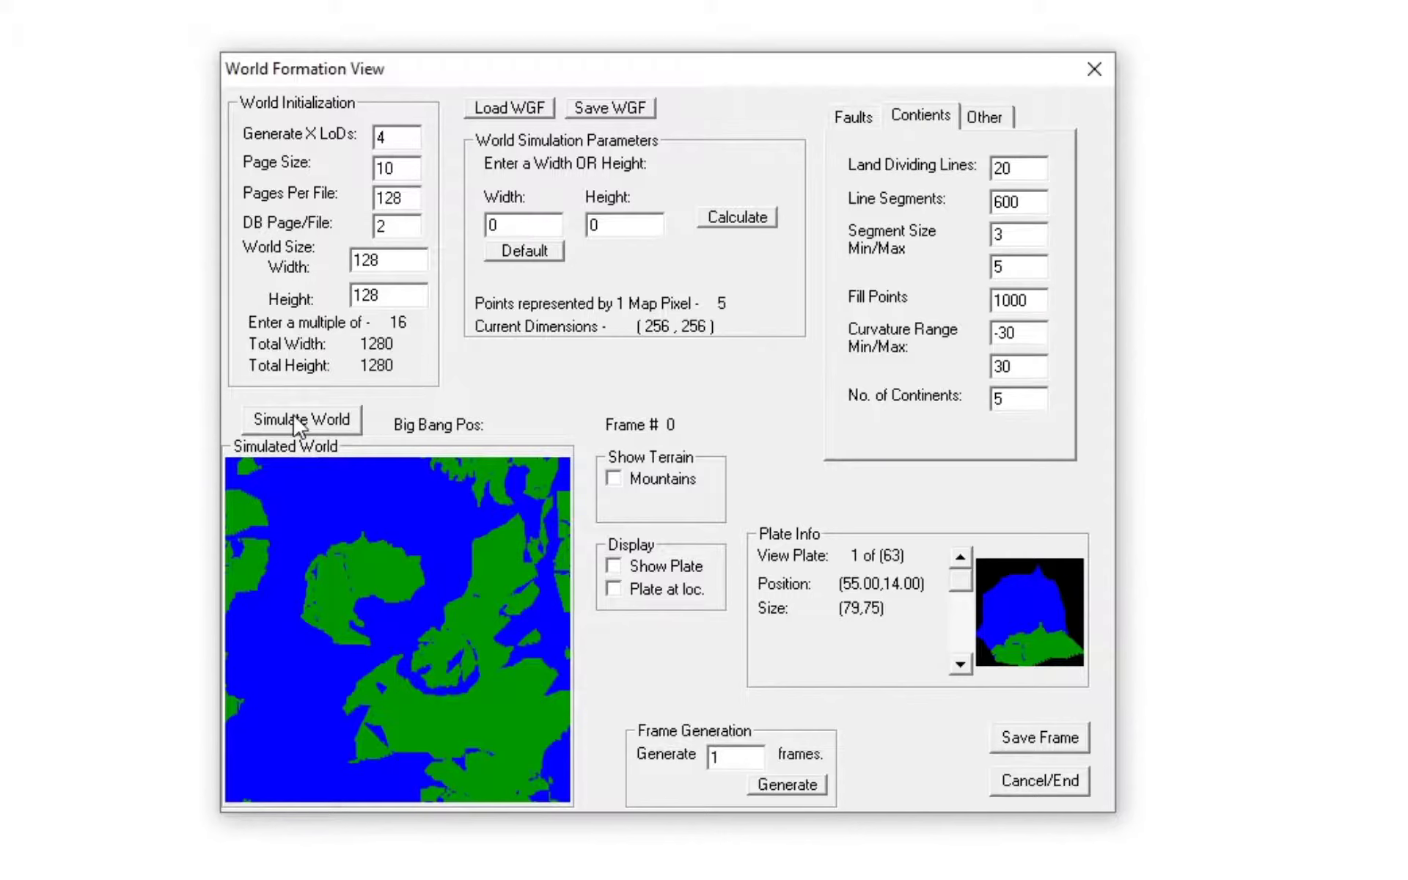
# - Simulate the world repeatedly with the current continent settings to produce a series of different land layouts
pyautogui.click(298, 422)
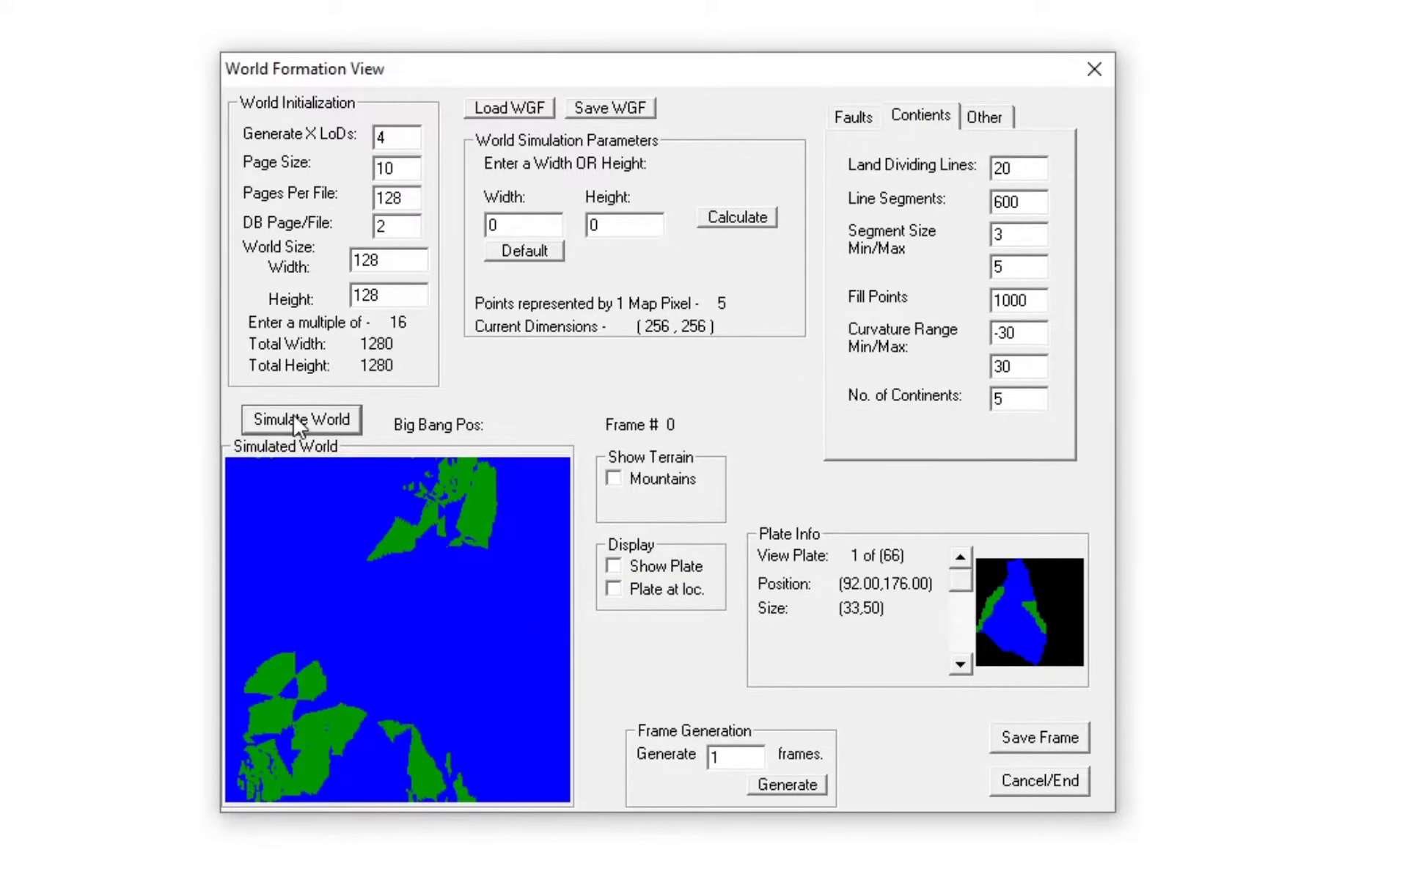
pyautogui.click(297, 422)
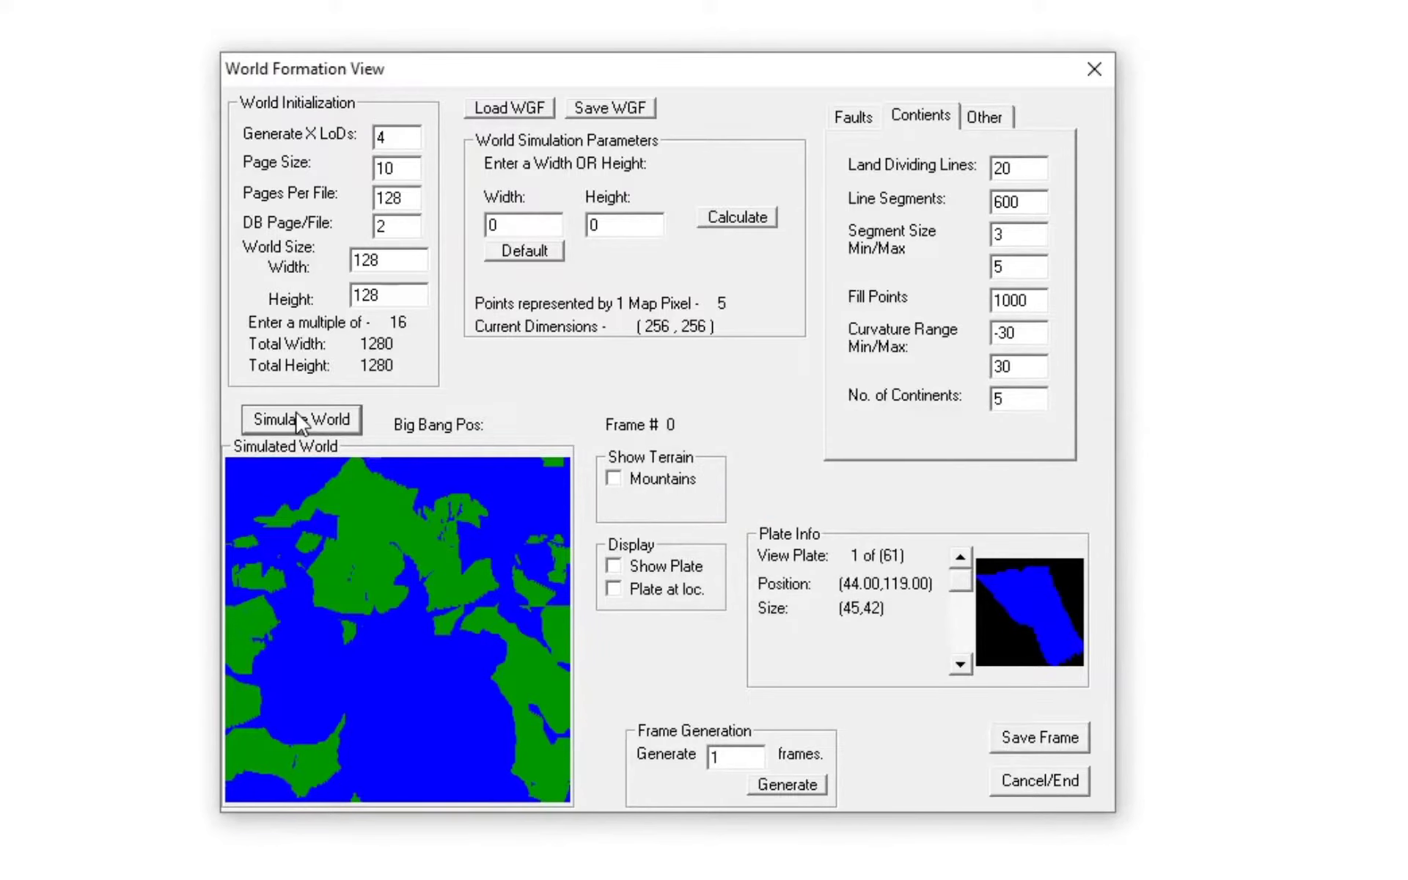
pyautogui.click(299, 423)
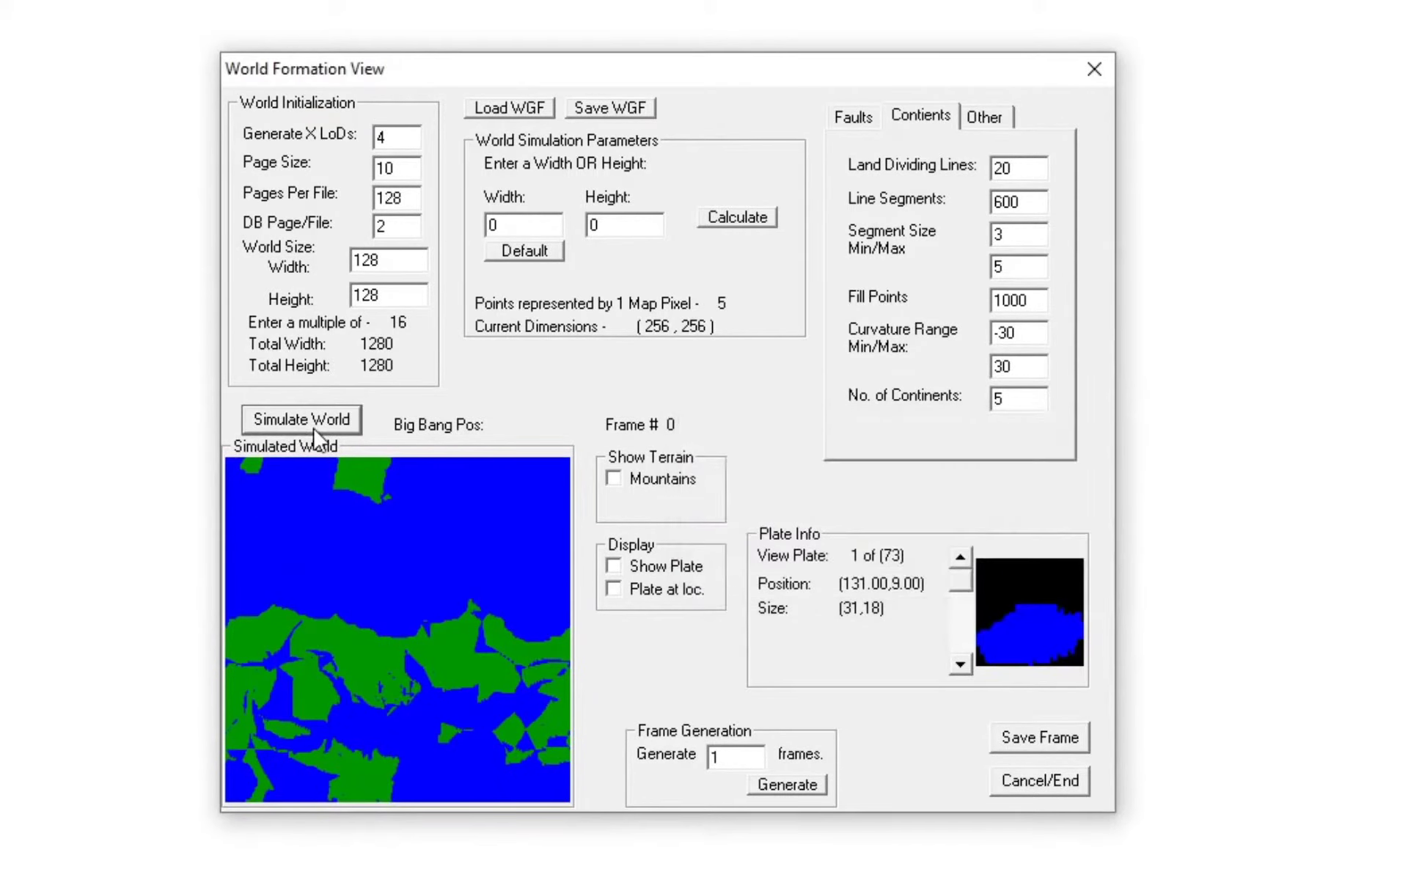
pyautogui.click(307, 429)
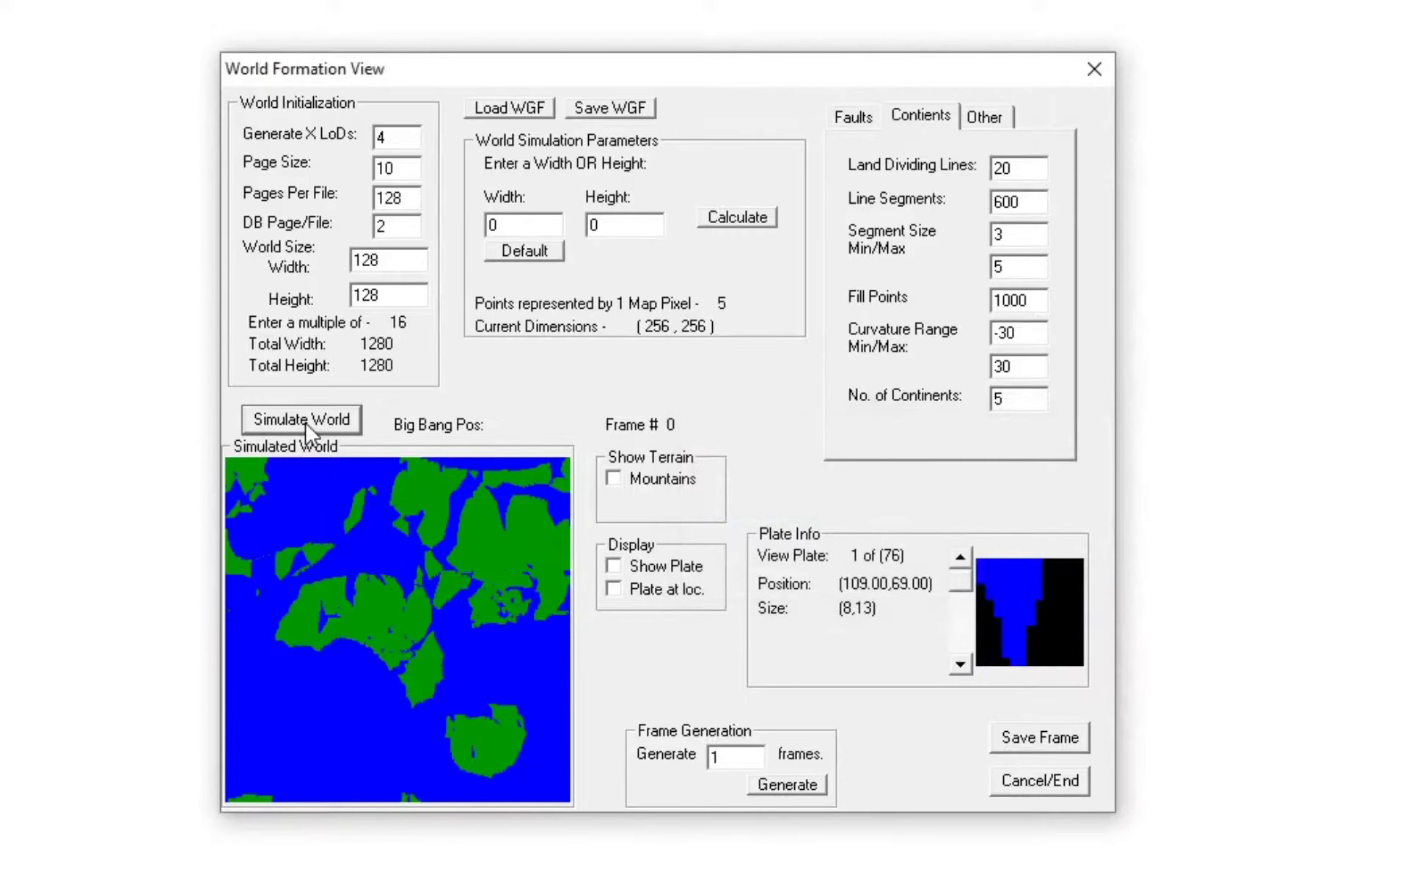
pyautogui.click(306, 428)
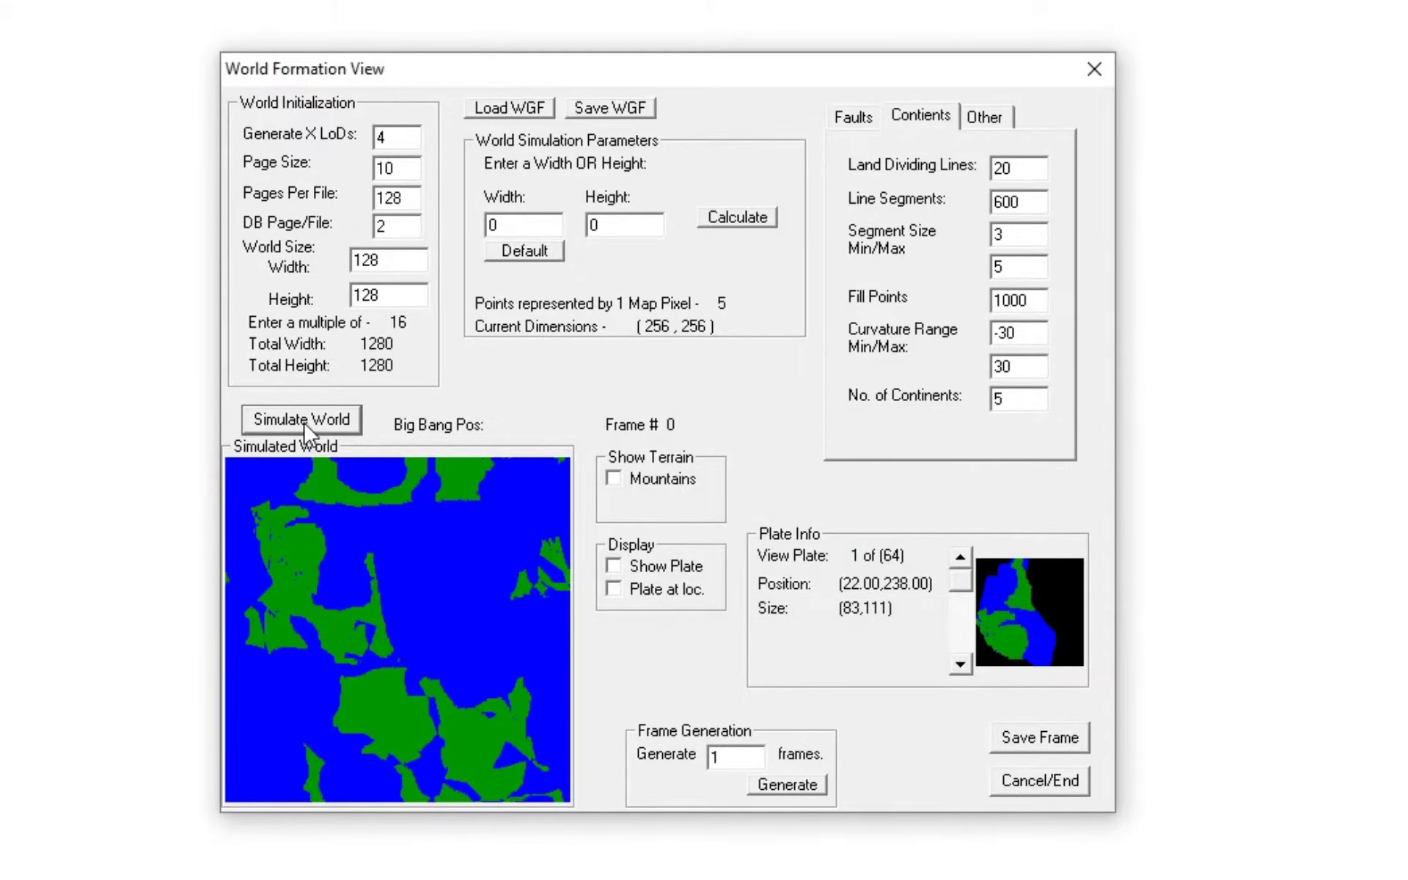
pyautogui.click(307, 428)
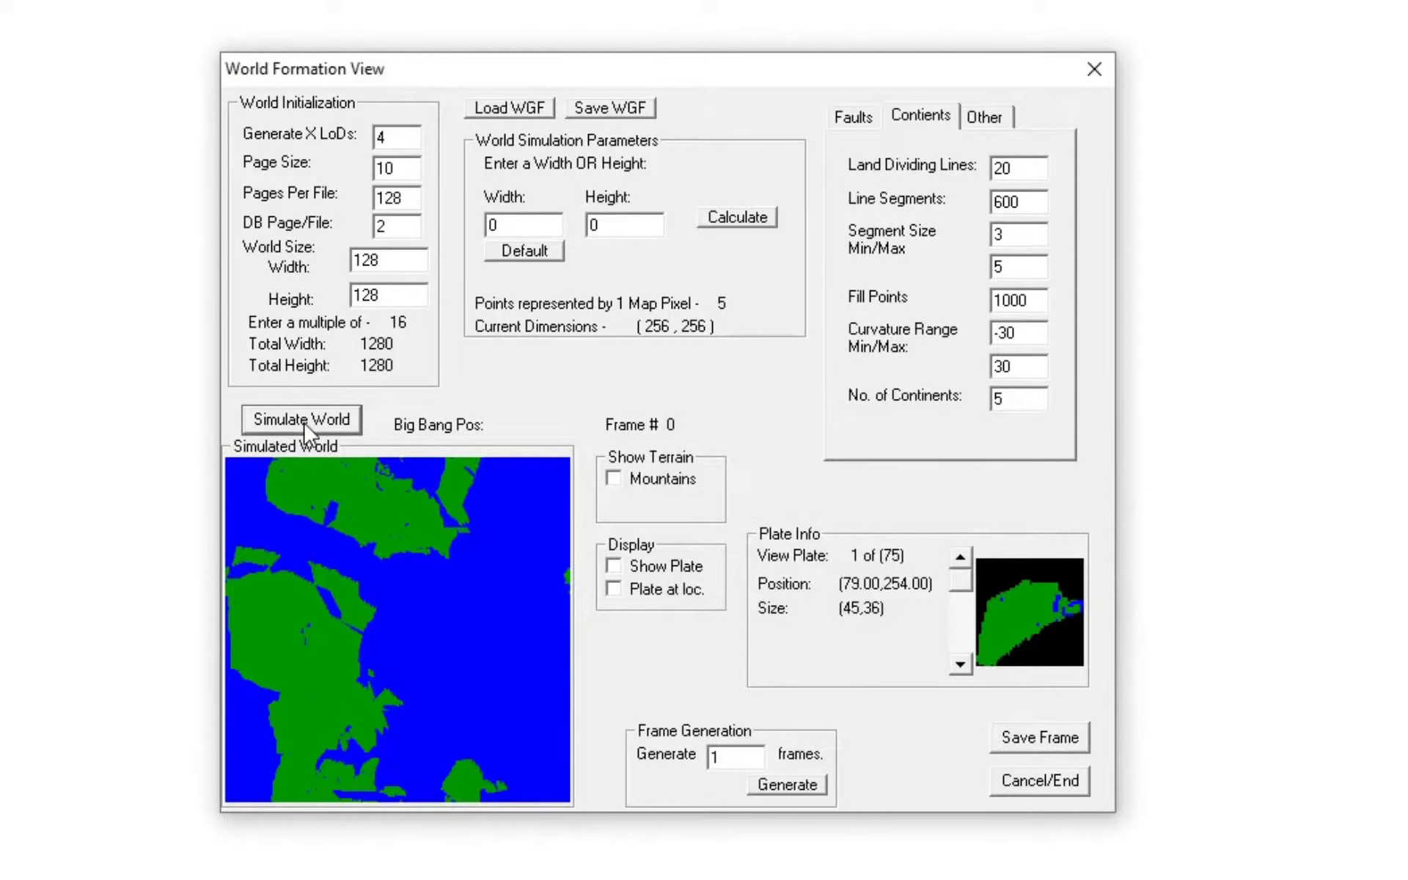
pyautogui.click(306, 429)
pyautogui.click(307, 428)
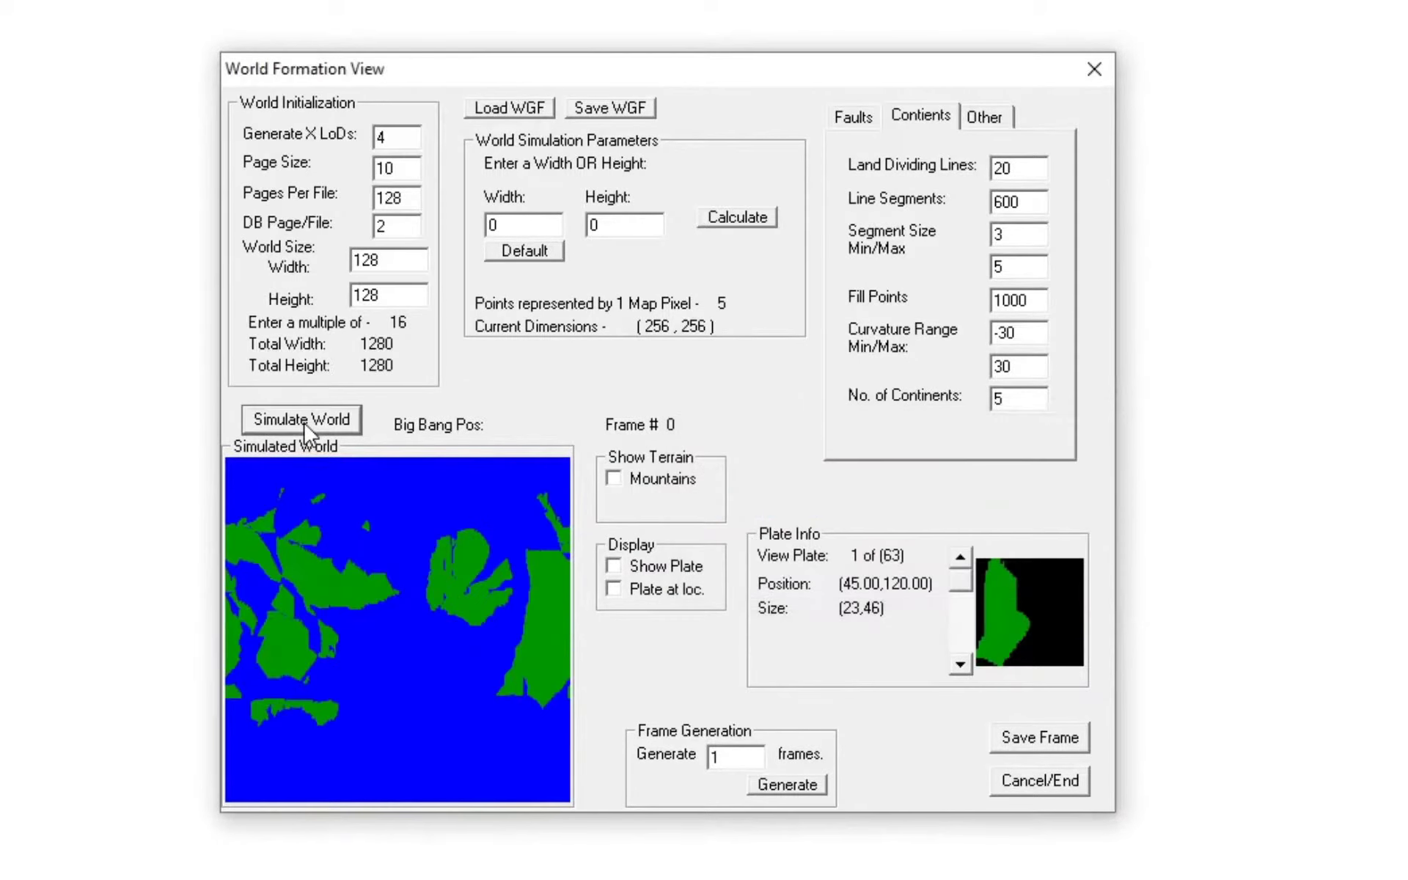
pyautogui.click(307, 428)
pyautogui.click(307, 428)
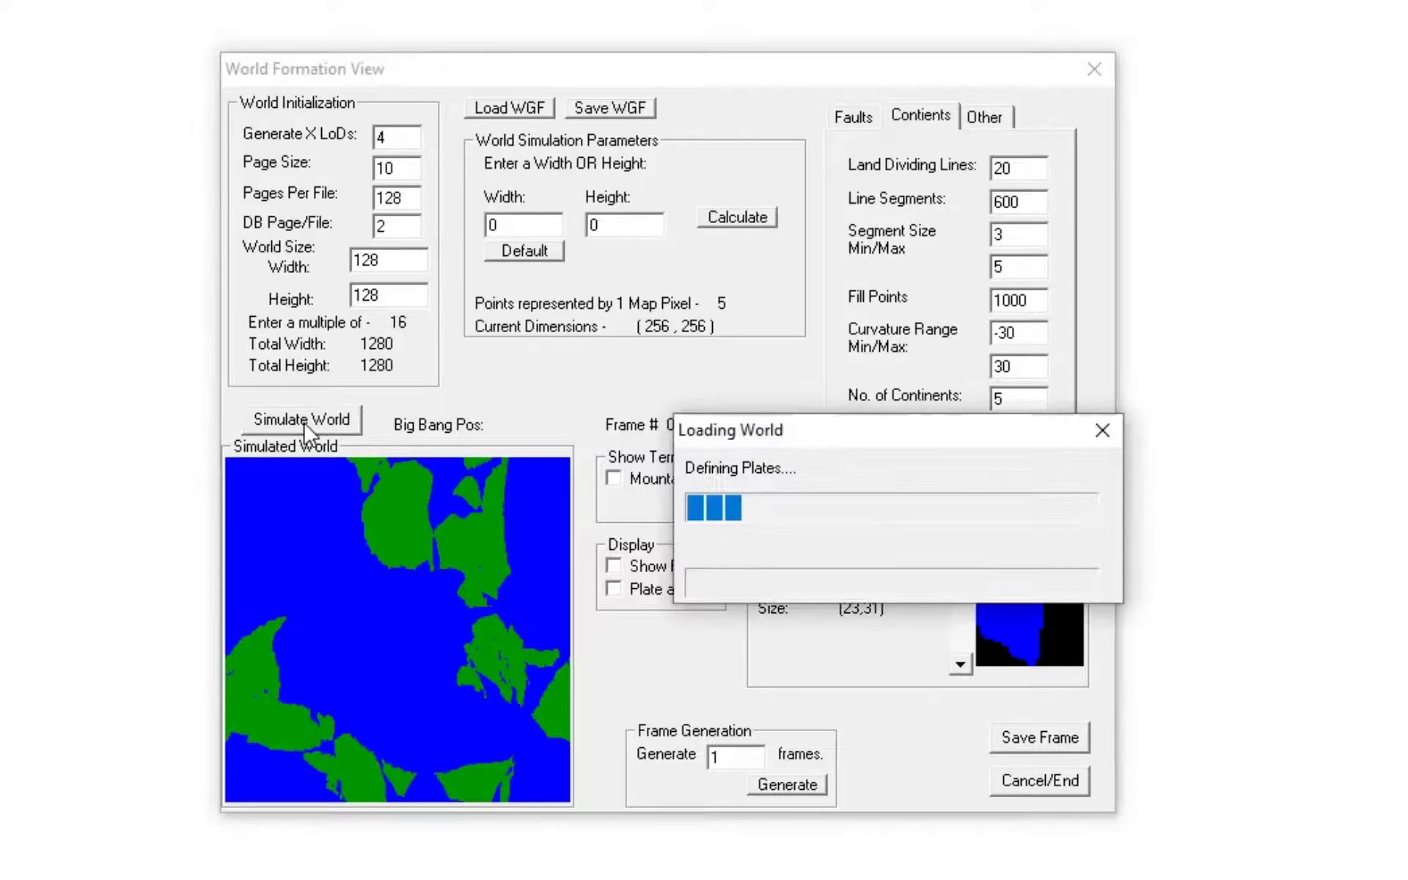
pyautogui.click(306, 428)
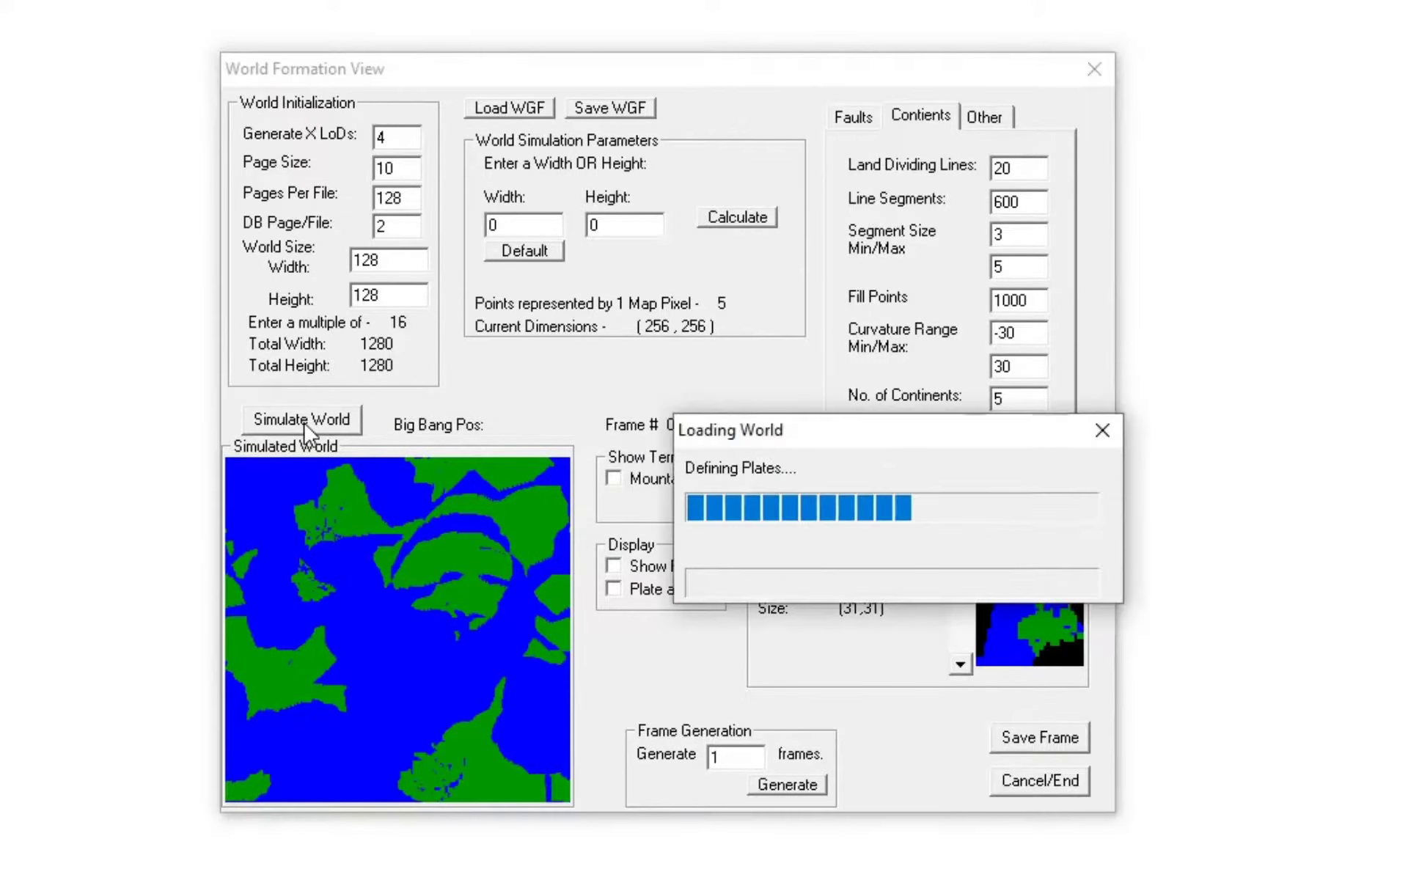
pyautogui.click(306, 429)
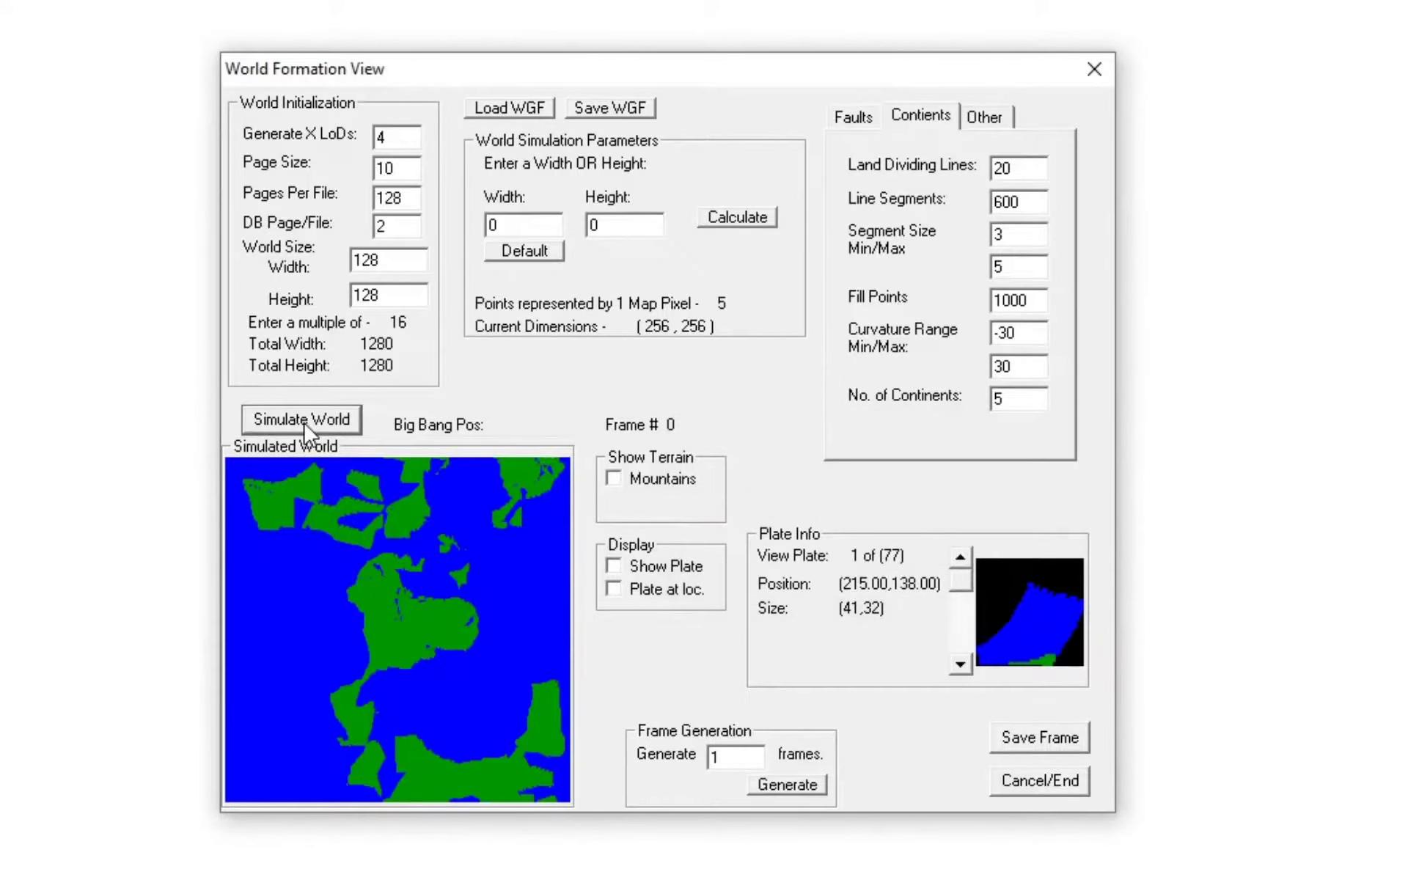
pyautogui.click(307, 428)
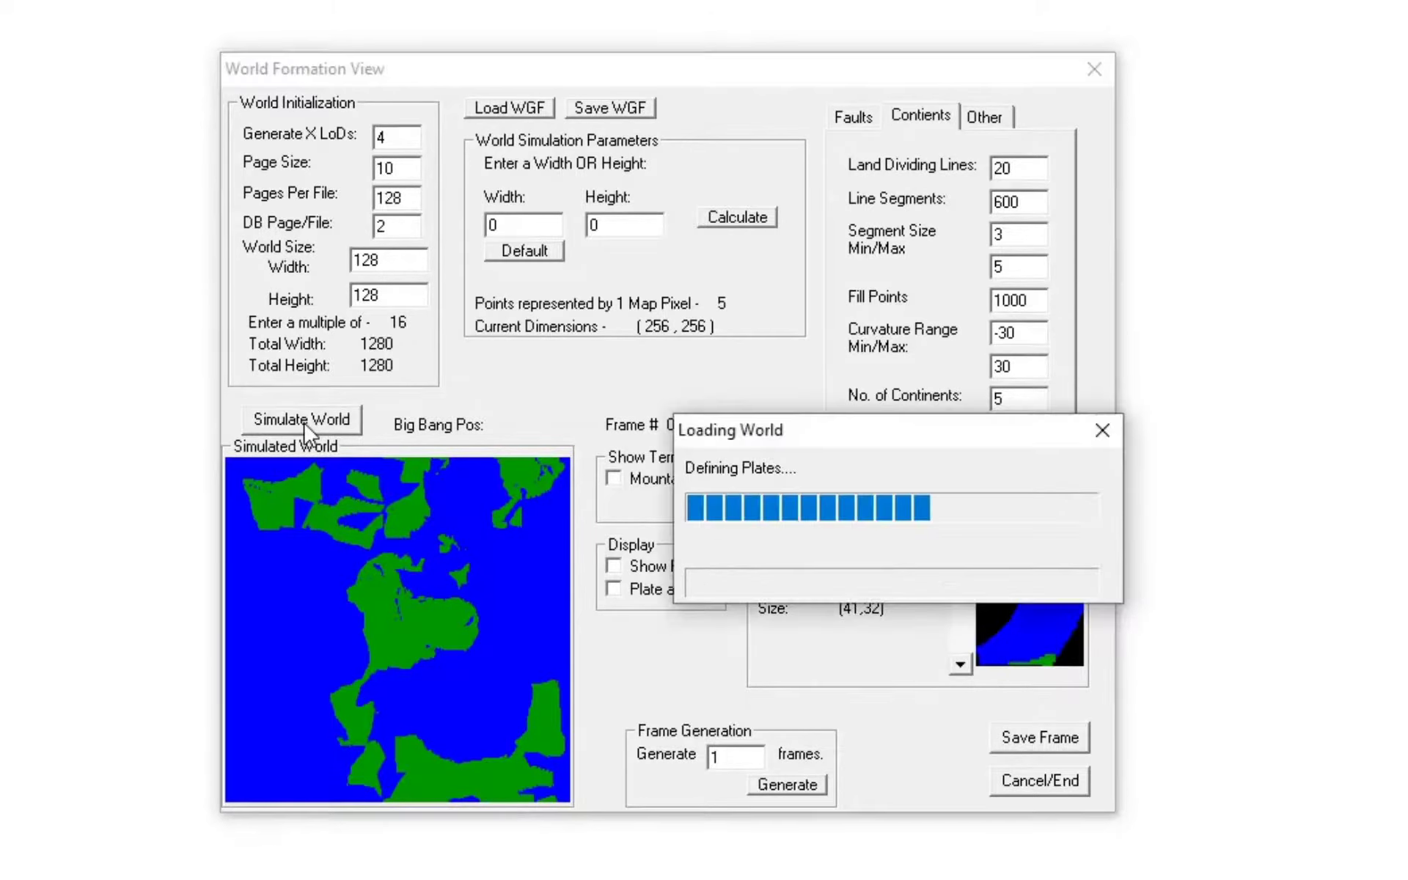
pyautogui.click(307, 429)
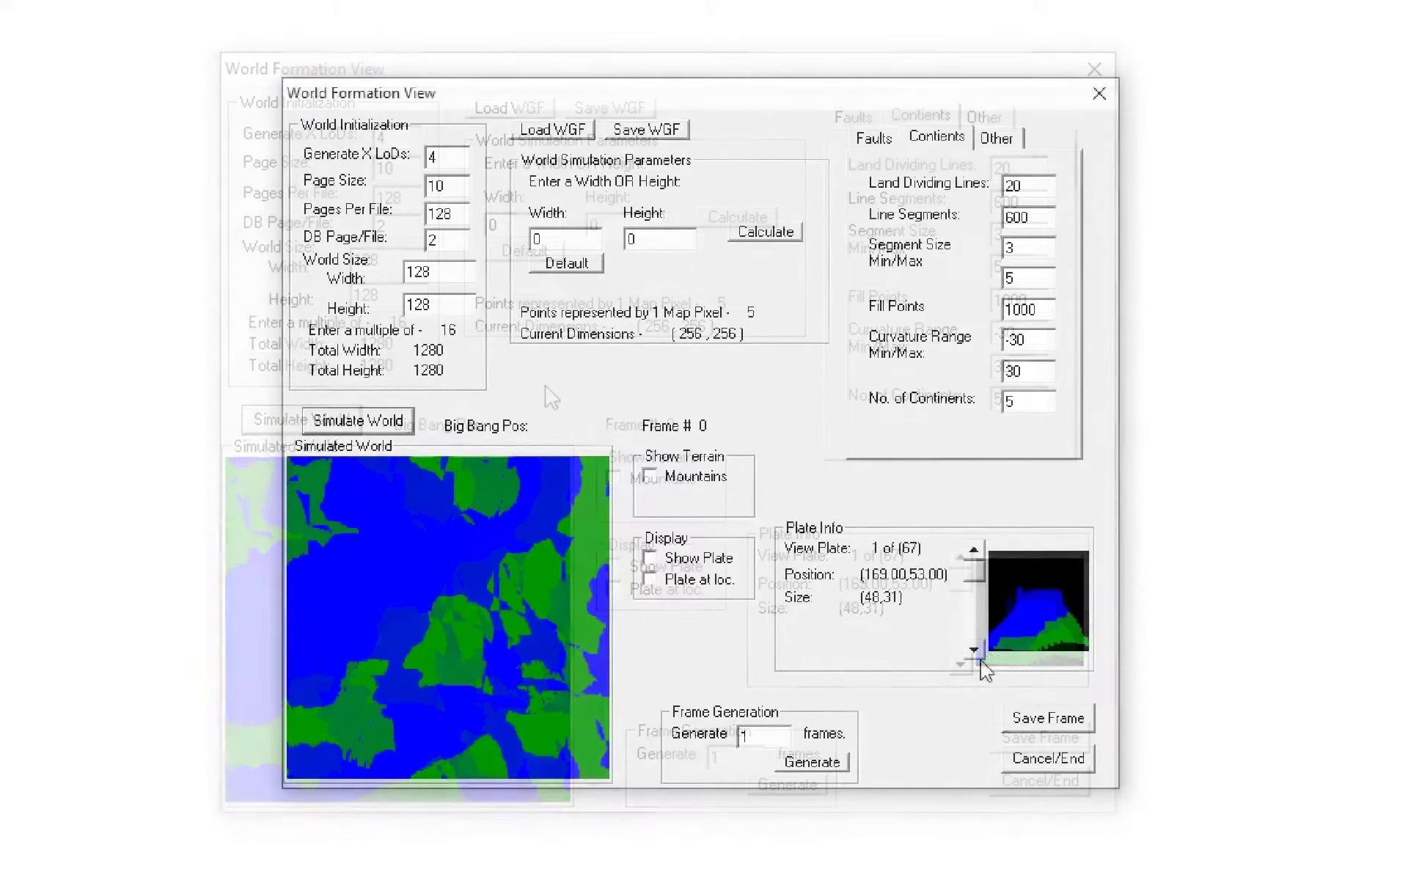
# - Browse the plate previews of the simulated world from plate 1 through plate 7, and return to plate 1
pyautogui.click(973, 650)
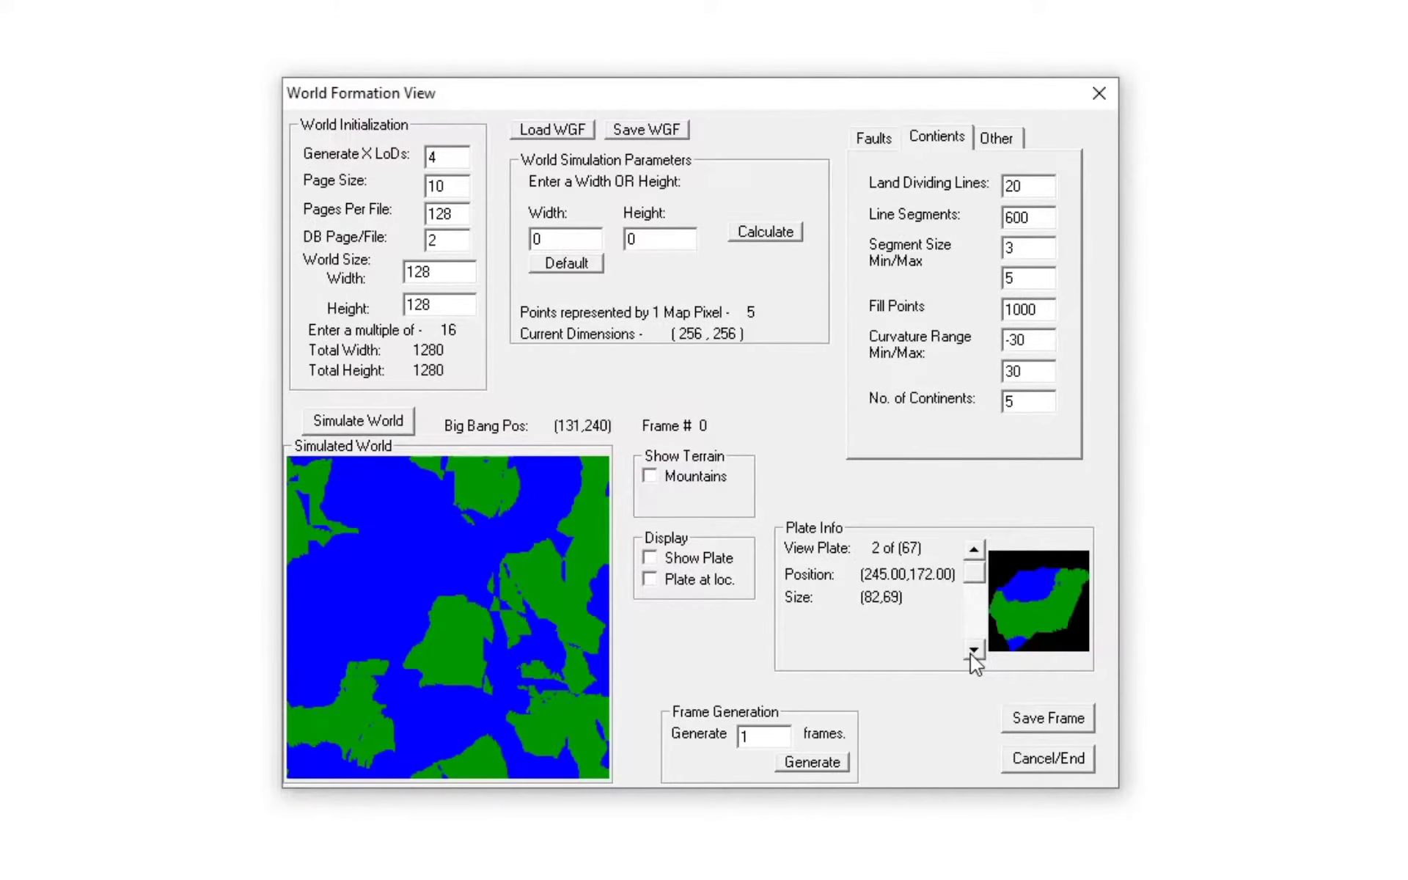
pyautogui.click(973, 650)
pyautogui.click(973, 650)
pyautogui.click(974, 650)
pyautogui.click(973, 650)
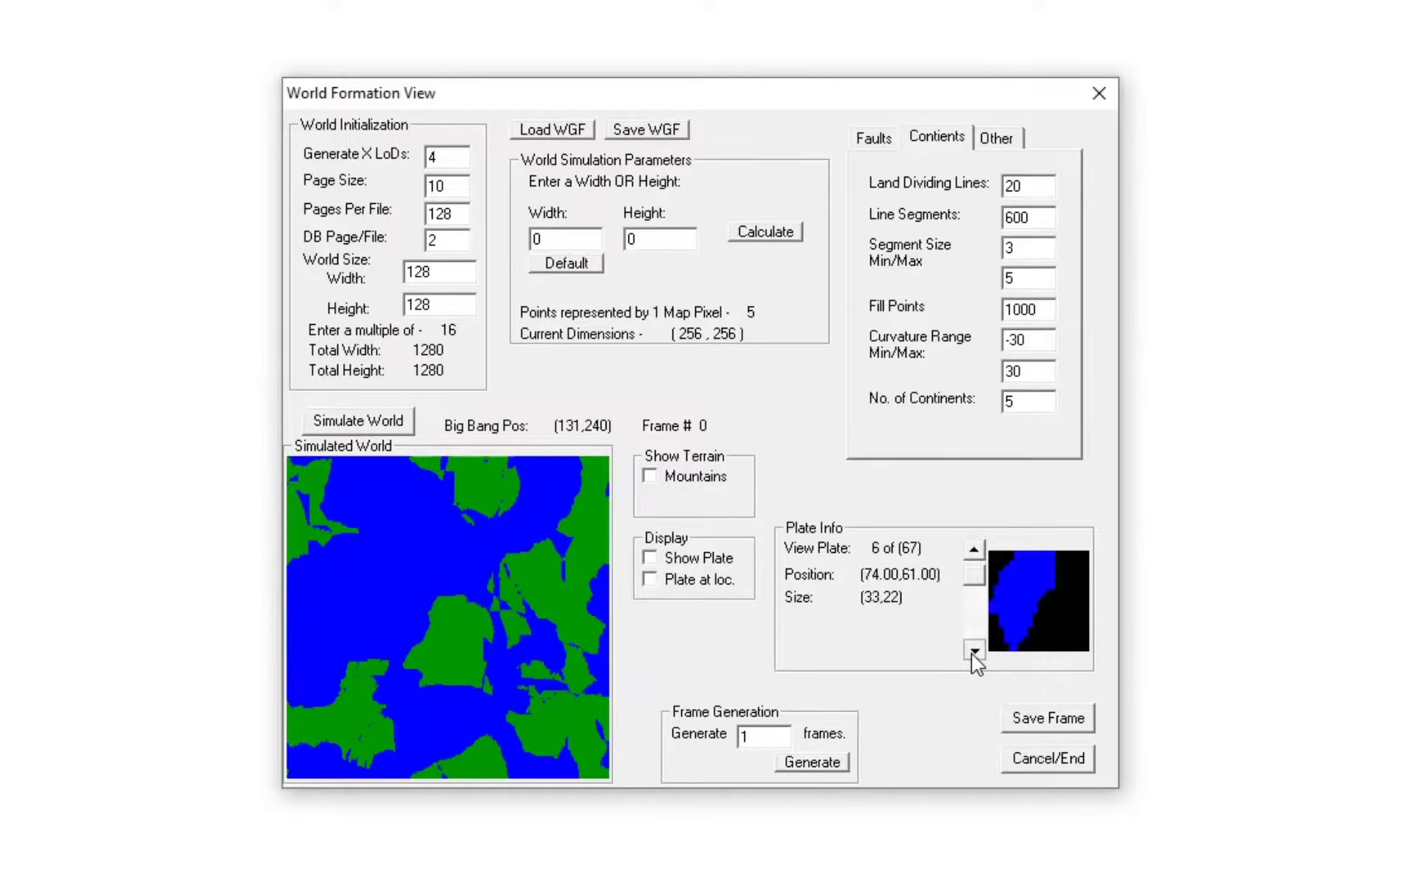
pyautogui.click(974, 650)
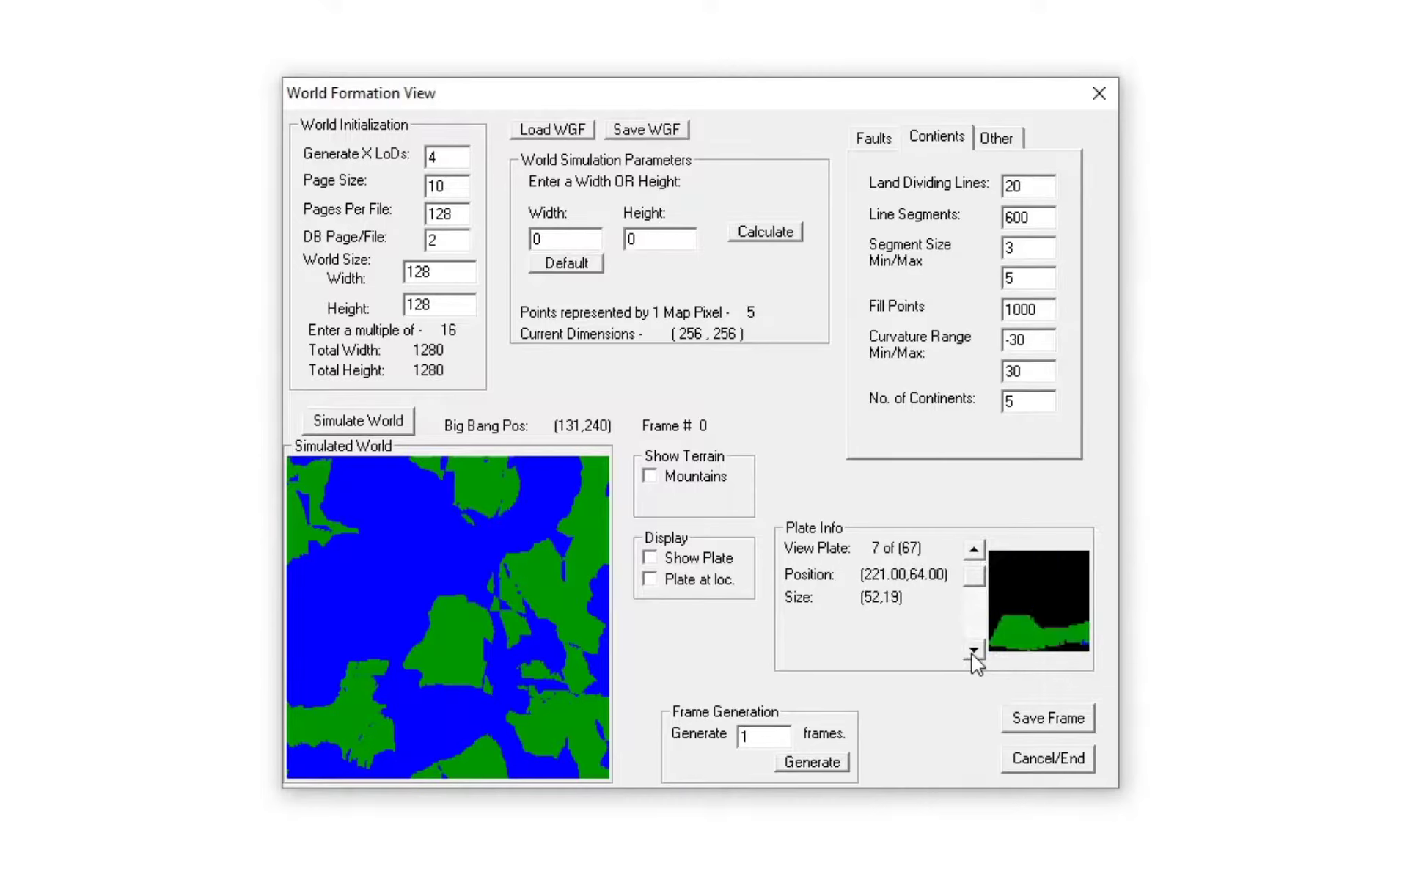
pyautogui.click(980, 566)
pyautogui.click(981, 566)
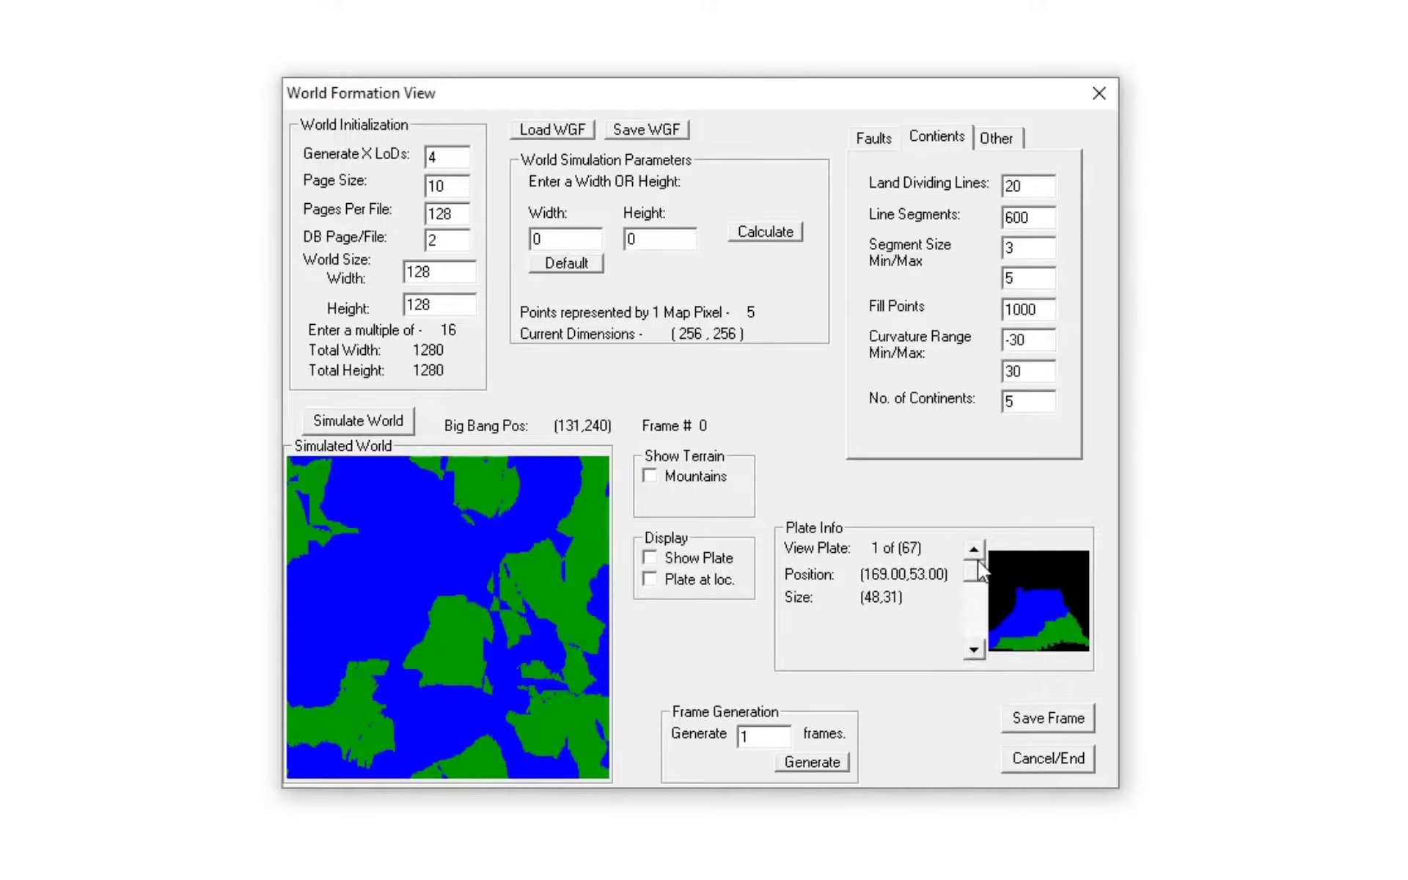
# - Display single plates at their location on the world map and step forward through them from plate 1
pyautogui.click(650, 558)
pyautogui.click(649, 580)
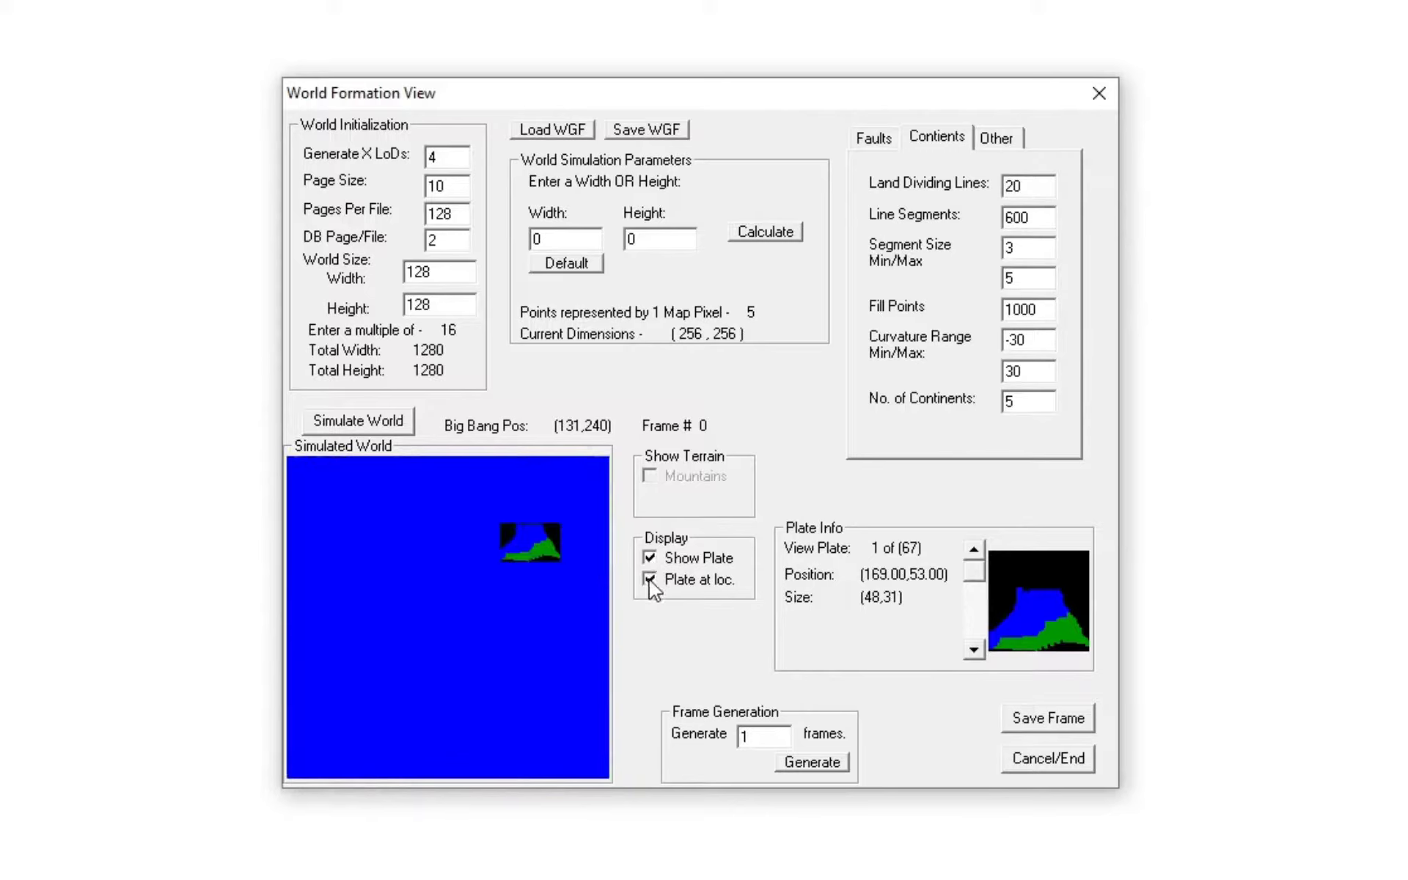
pyautogui.click(973, 649)
pyautogui.click(974, 650)
pyautogui.click(973, 650)
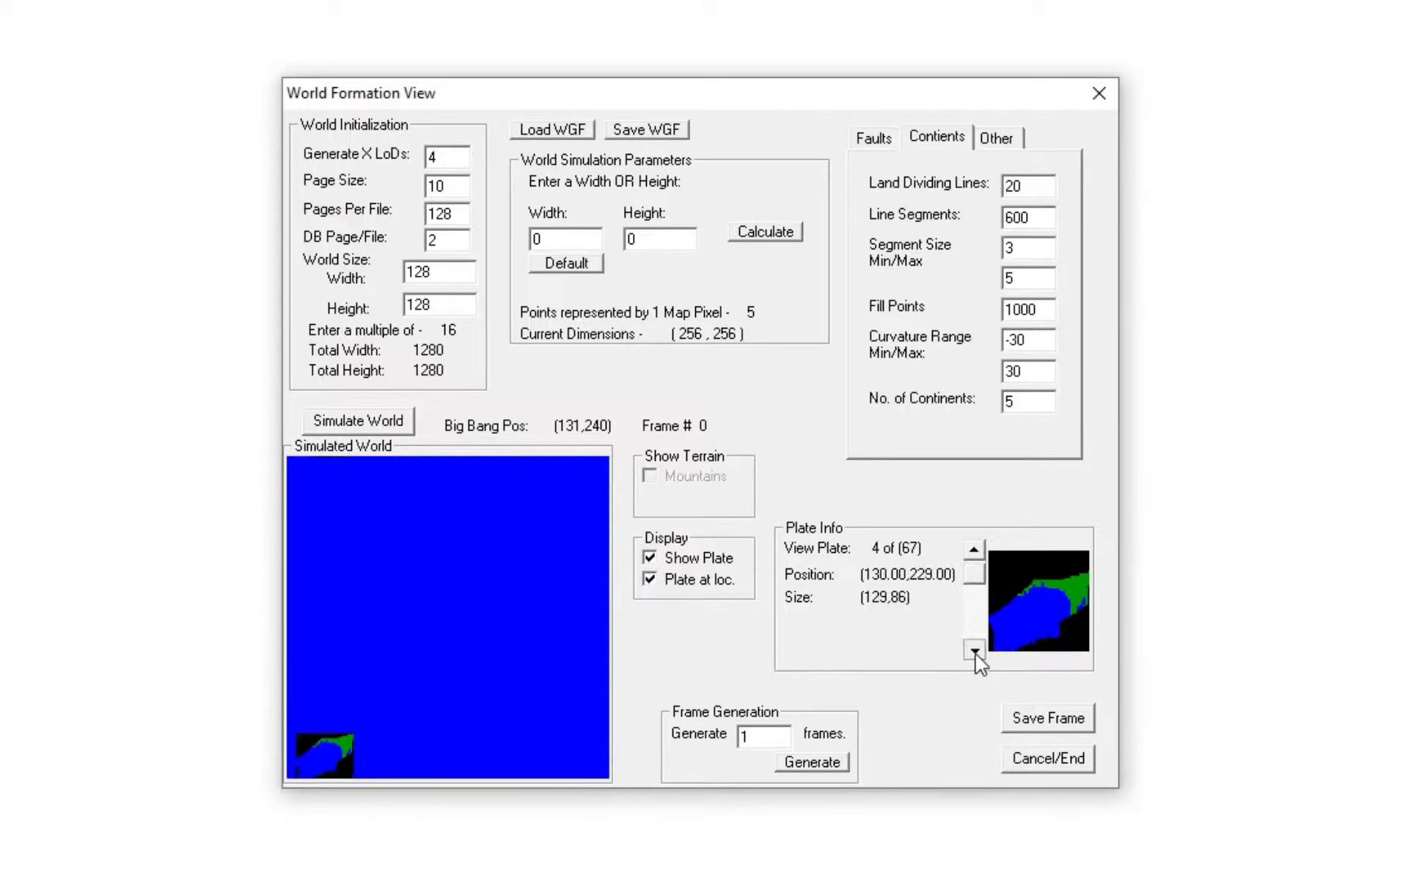
pyautogui.click(974, 650)
pyautogui.click(974, 650)
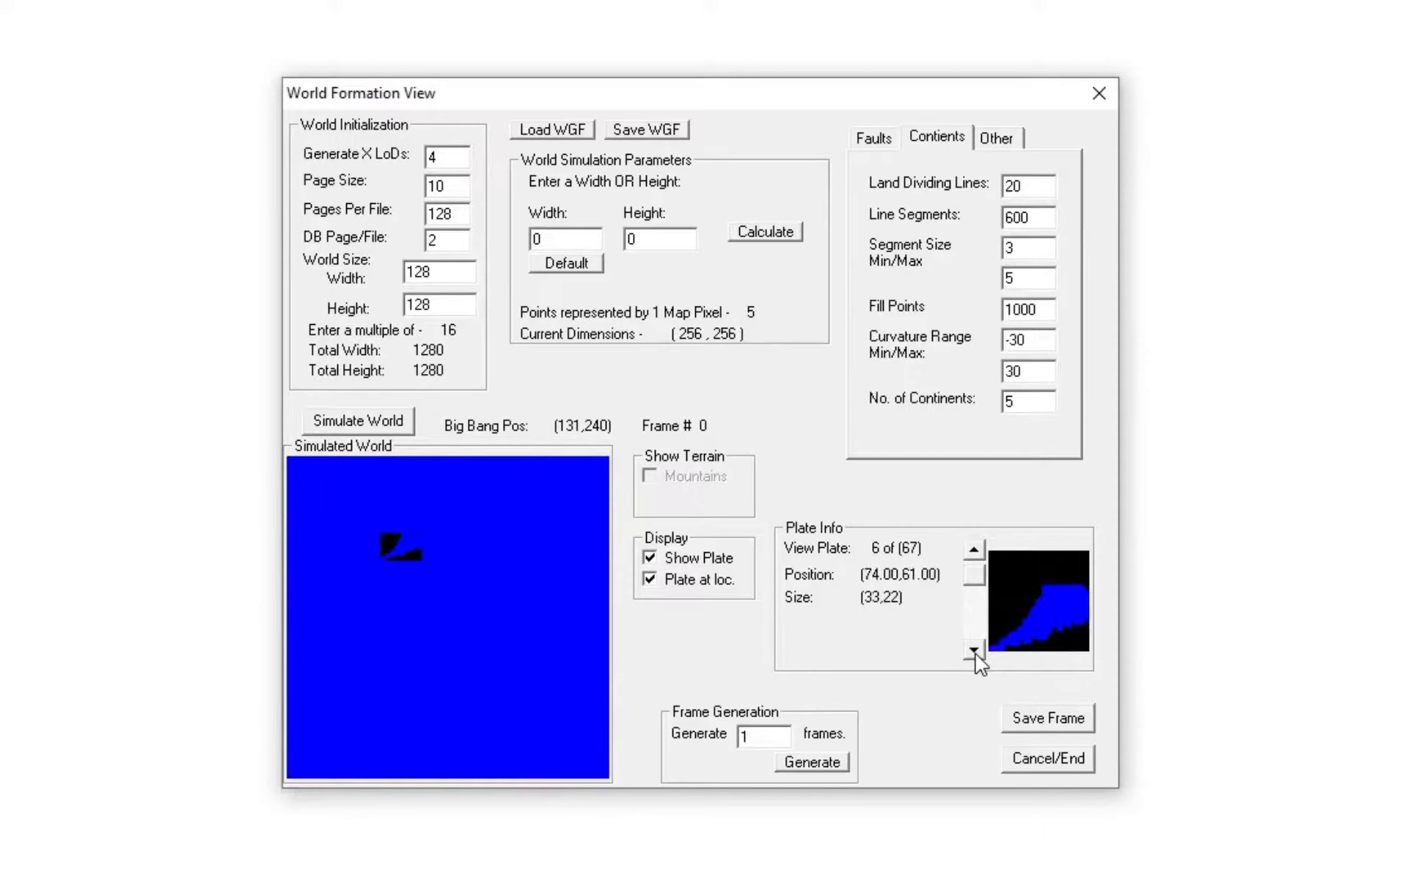
pyautogui.click(974, 650)
pyautogui.click(974, 650)
pyautogui.click(973, 650)
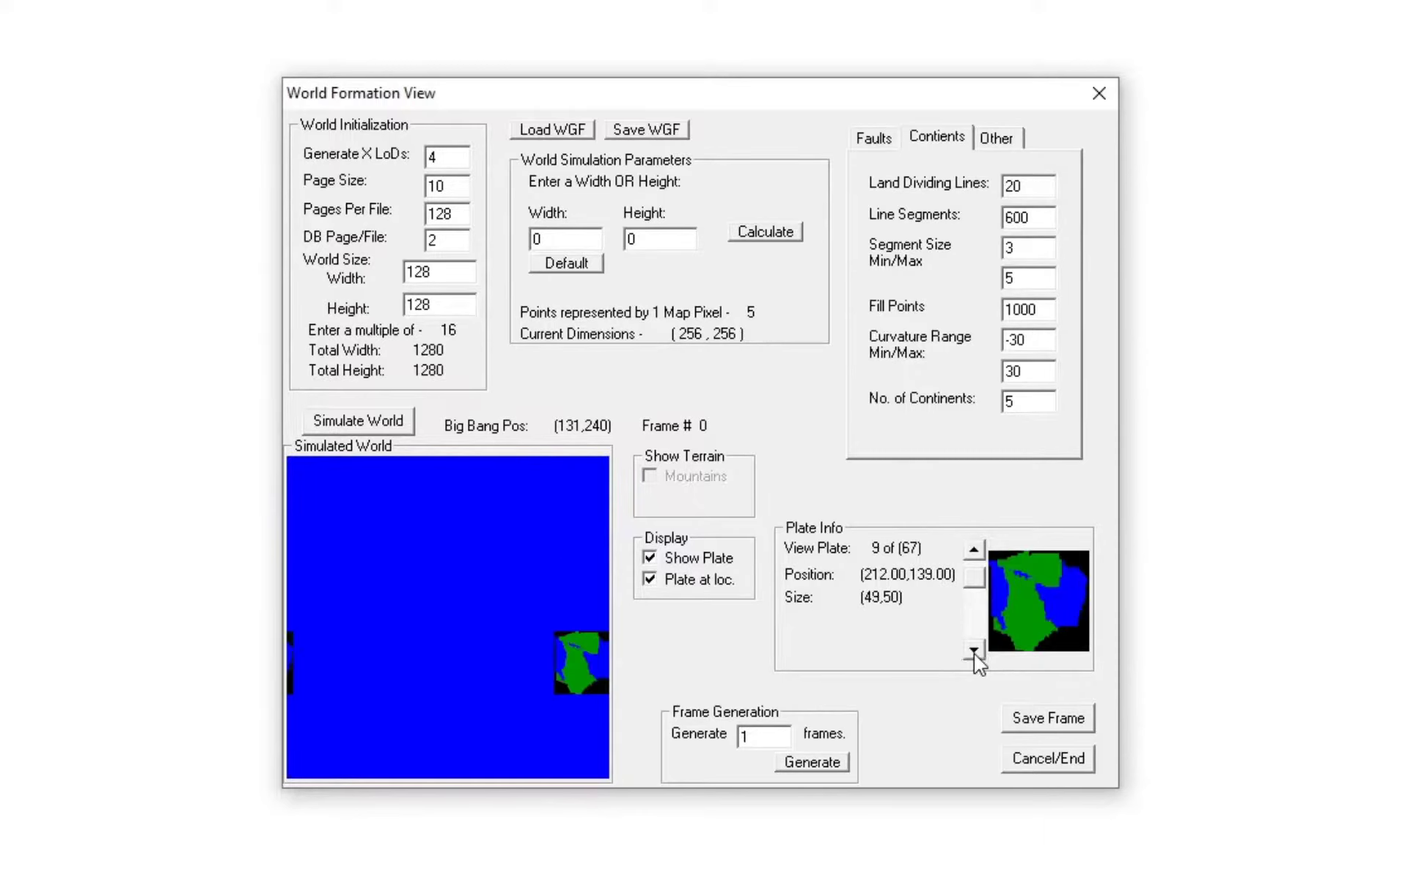
pyautogui.click(974, 650)
pyautogui.click(973, 650)
pyautogui.click(974, 650)
pyautogui.click(974, 650)
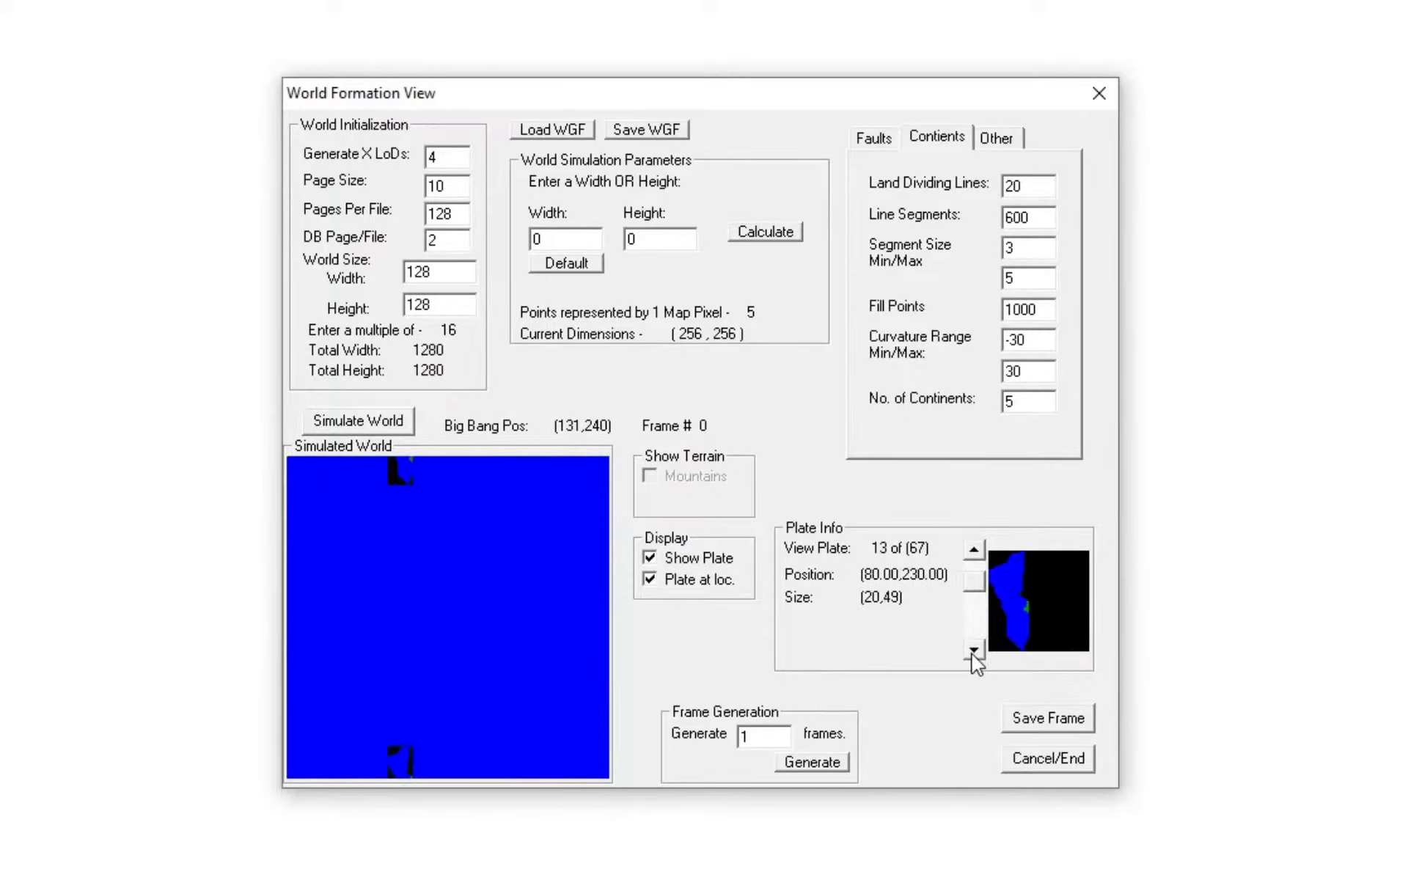
pyautogui.click(973, 649)
pyautogui.click(974, 649)
pyautogui.click(973, 650)
pyautogui.click(973, 650)
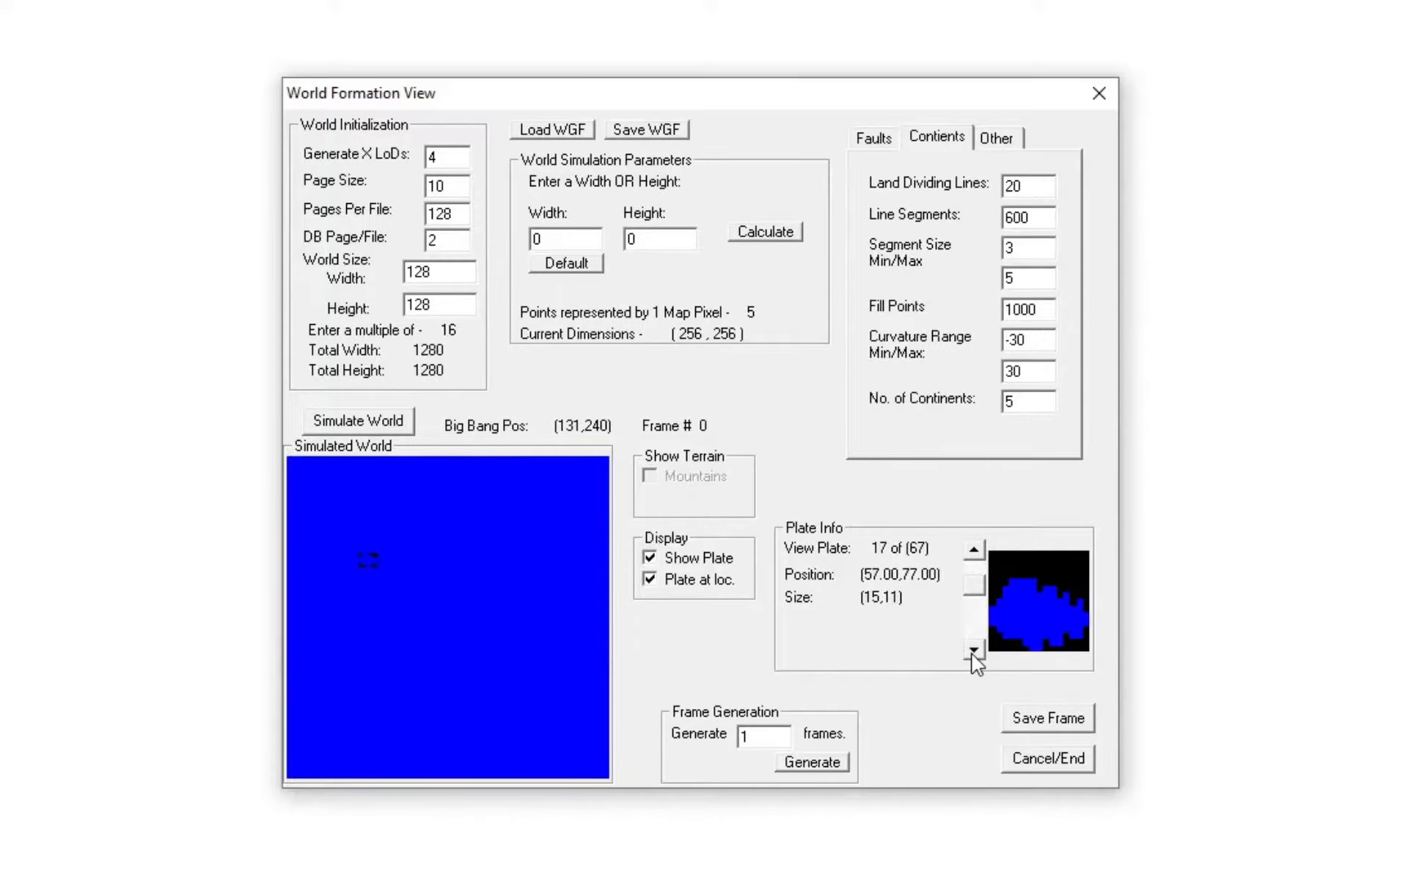
pyautogui.click(973, 650)
pyautogui.click(974, 649)
pyautogui.click(973, 650)
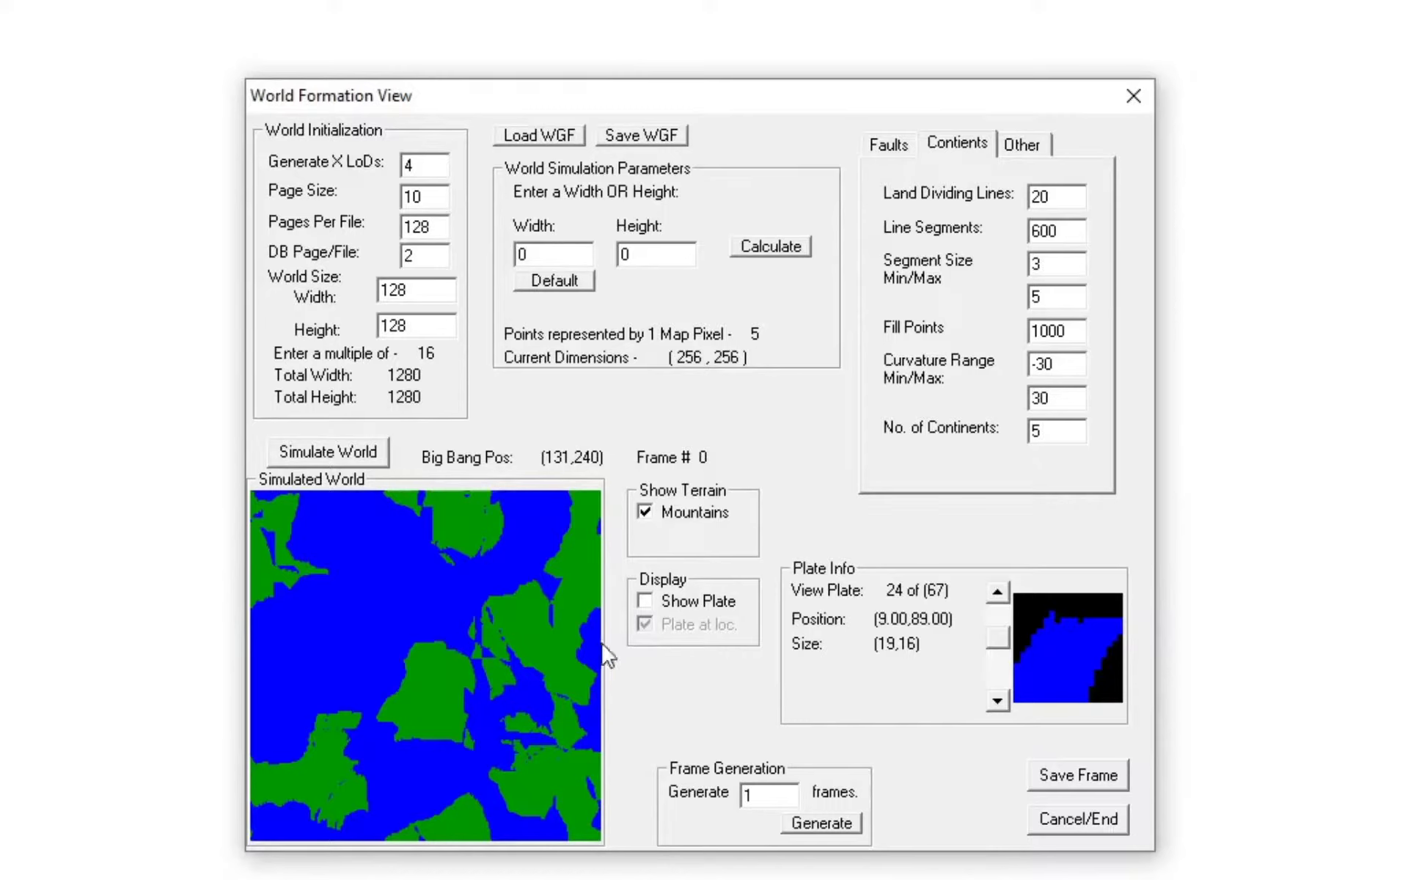
# - Turn off the mountain terrain display and generate plate-movement frames one at a time up to frame 8
pyautogui.click(645, 513)
pyautogui.click(829, 829)
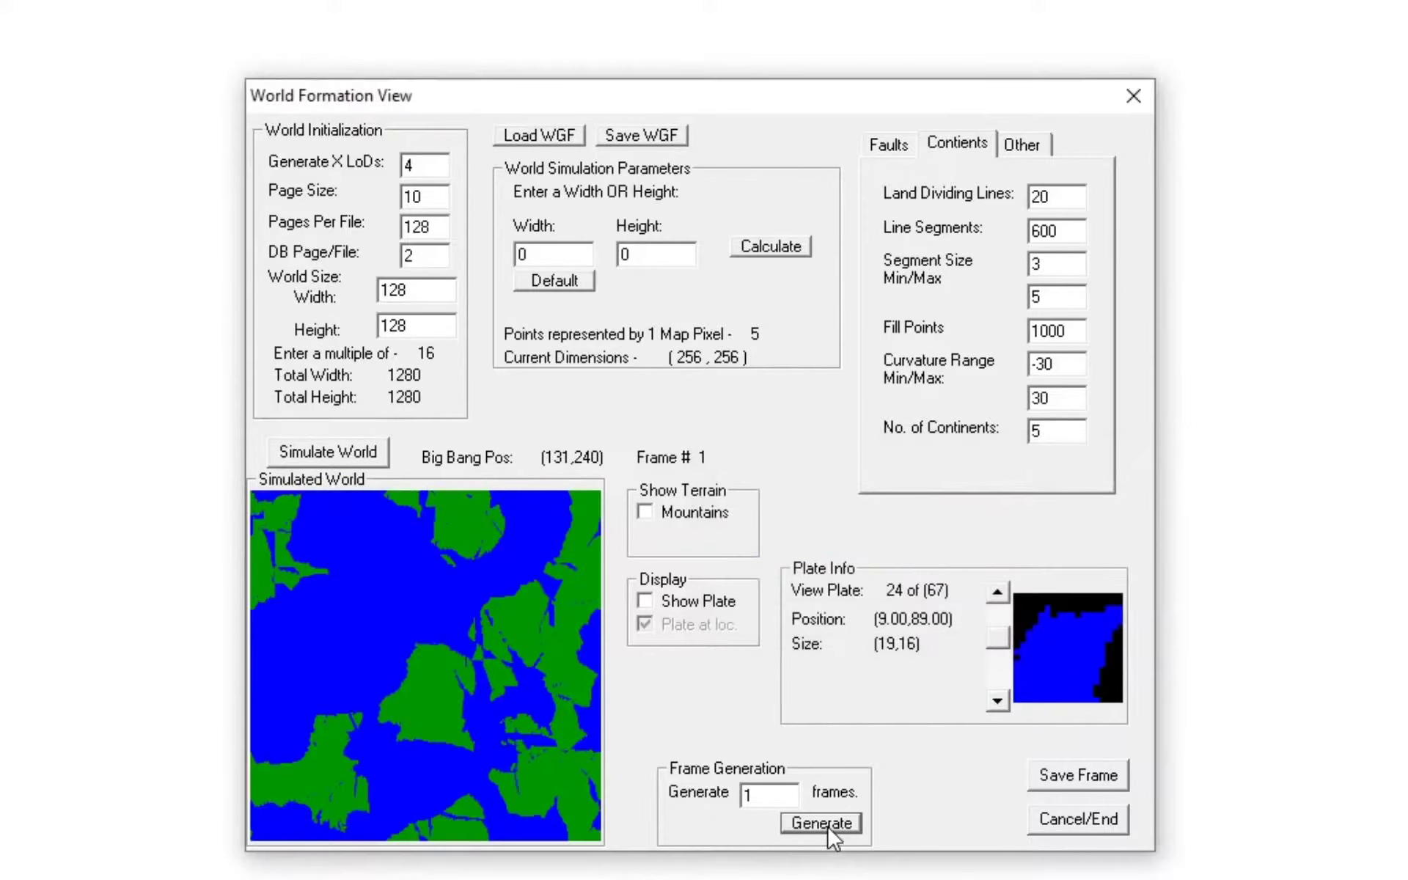
pyautogui.click(830, 829)
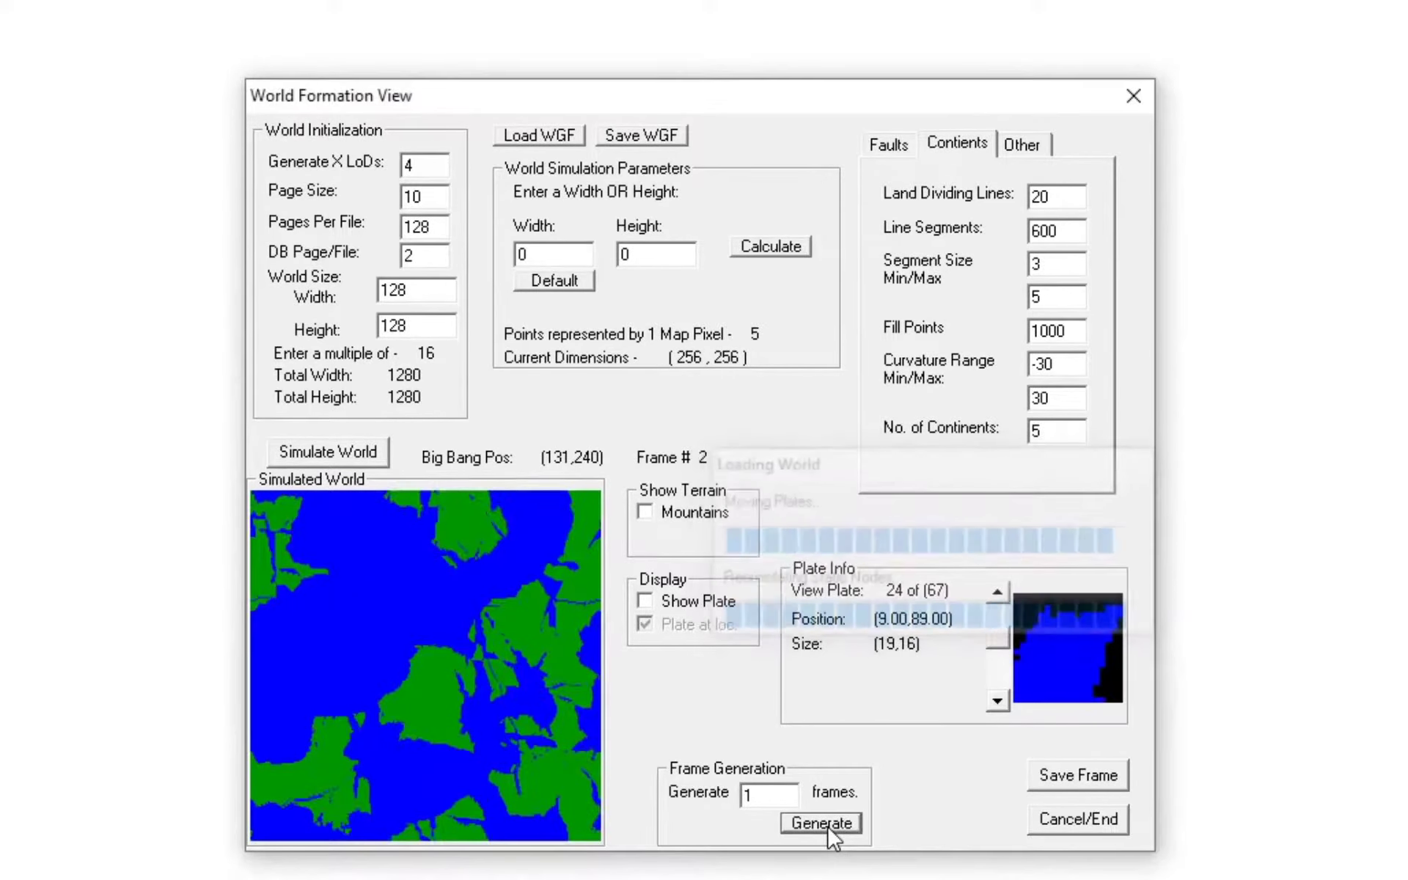
pyautogui.click(829, 830)
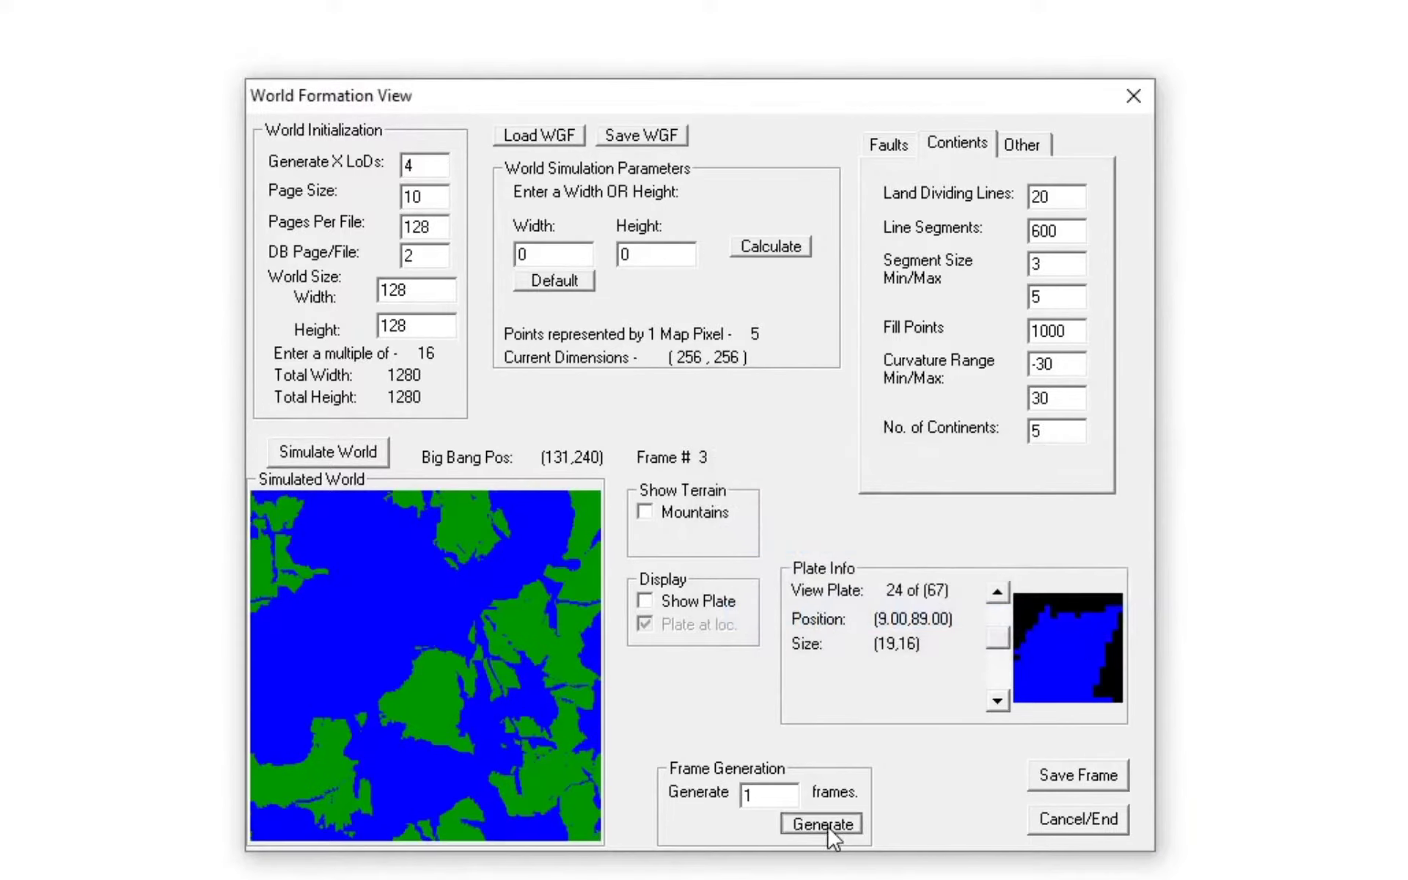
pyautogui.click(829, 829)
pyautogui.click(830, 830)
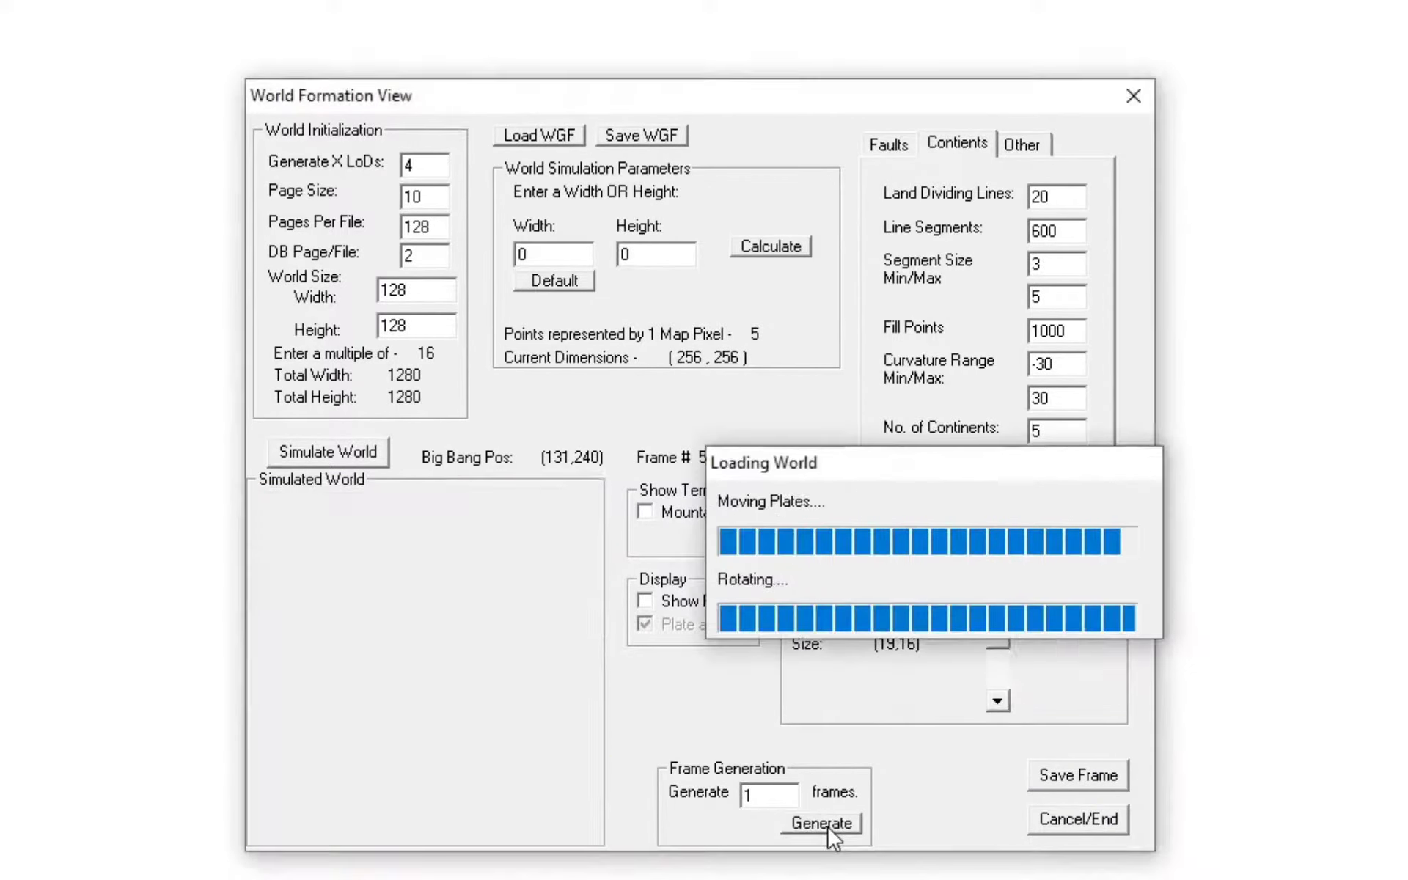
pyautogui.click(830, 830)
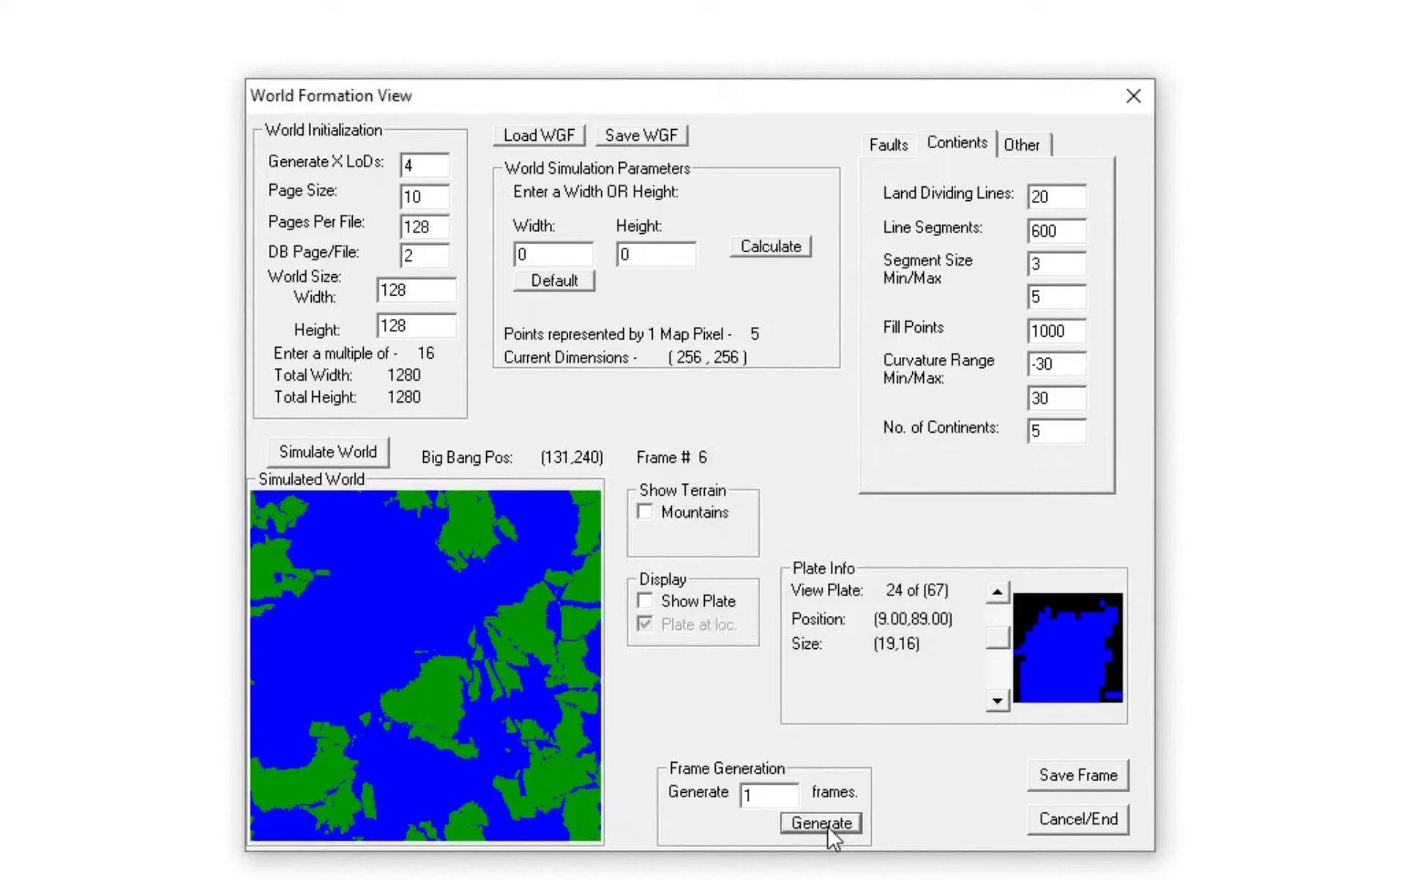
pyautogui.click(829, 830)
pyautogui.click(830, 830)
pyautogui.click(830, 830)
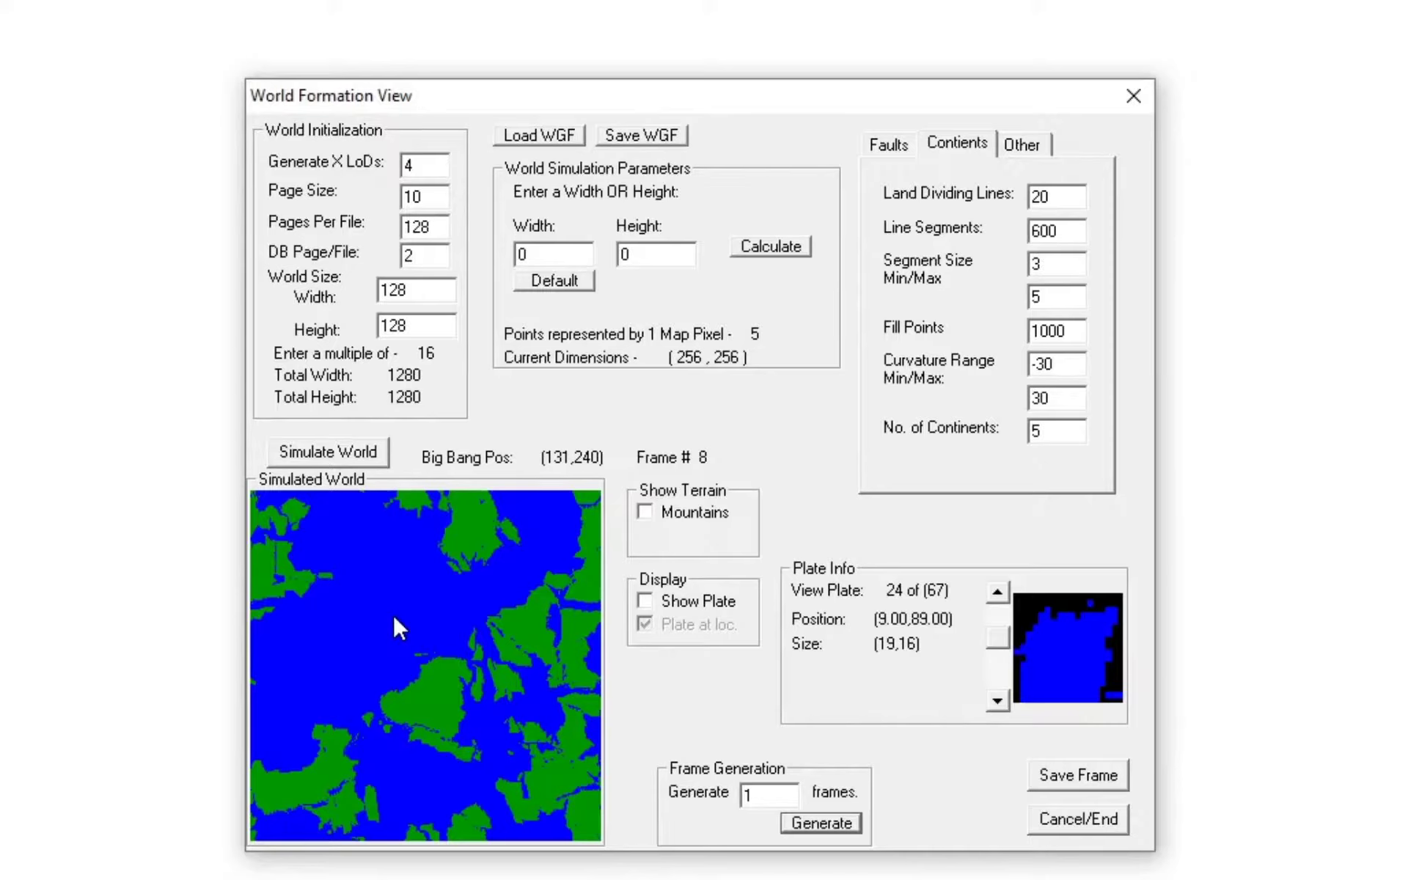
# - Advance the plate movement one frame at a time from frame 8 to frame 16
pyautogui.click(822, 825)
pyautogui.click(823, 831)
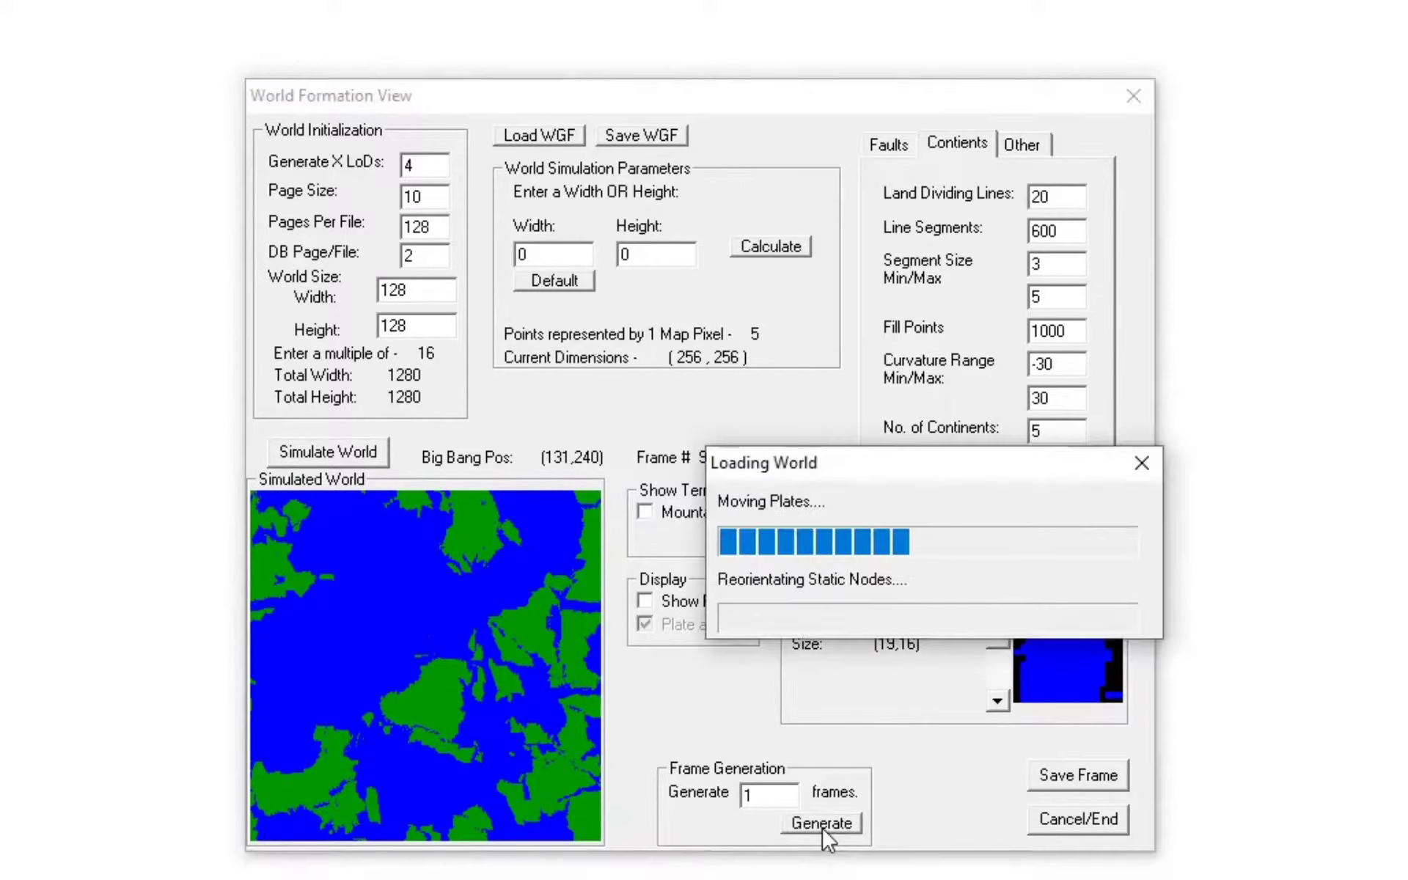
pyautogui.click(823, 831)
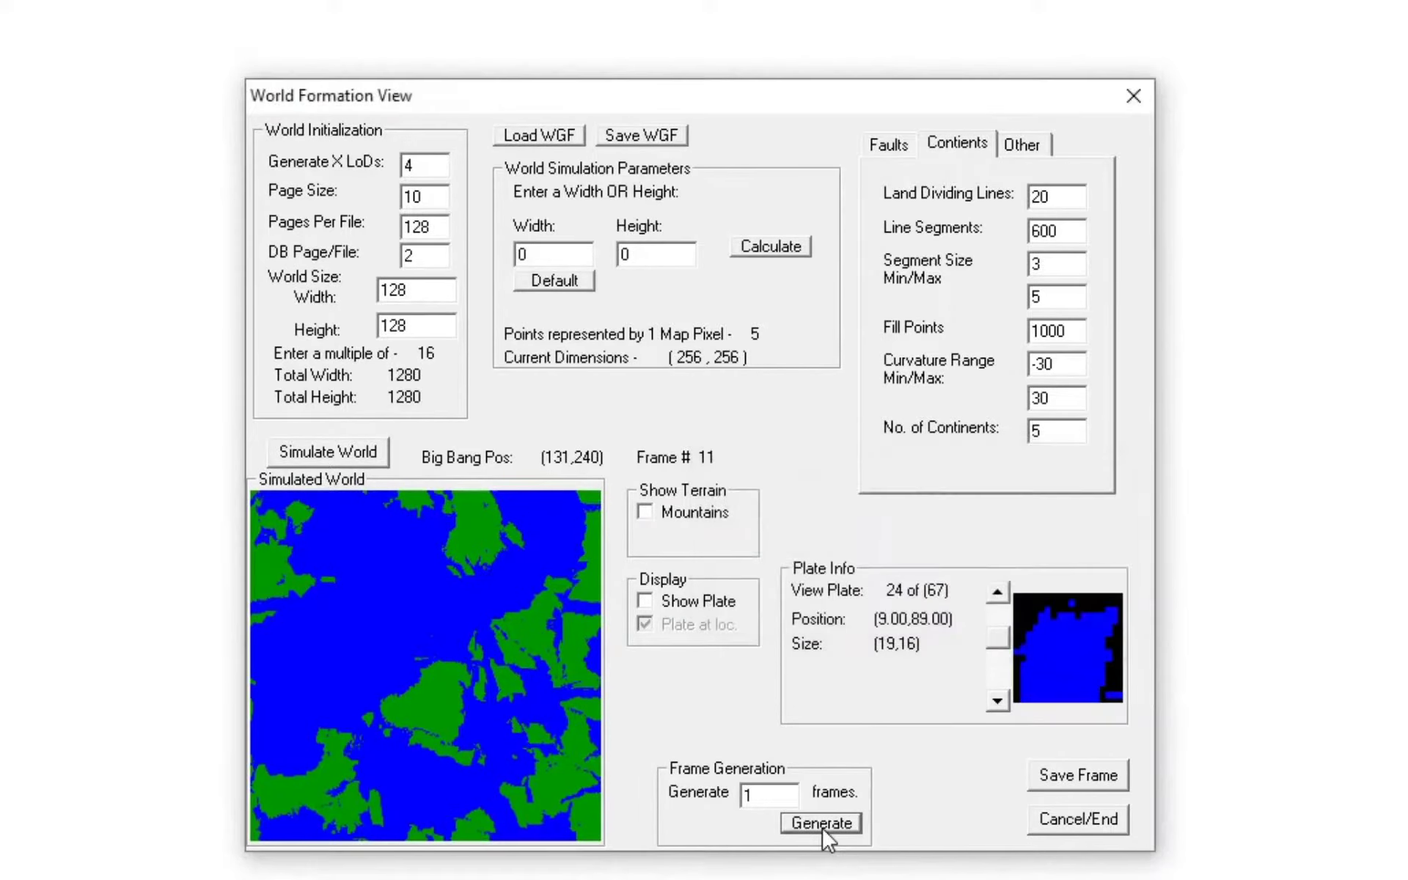
pyautogui.click(823, 832)
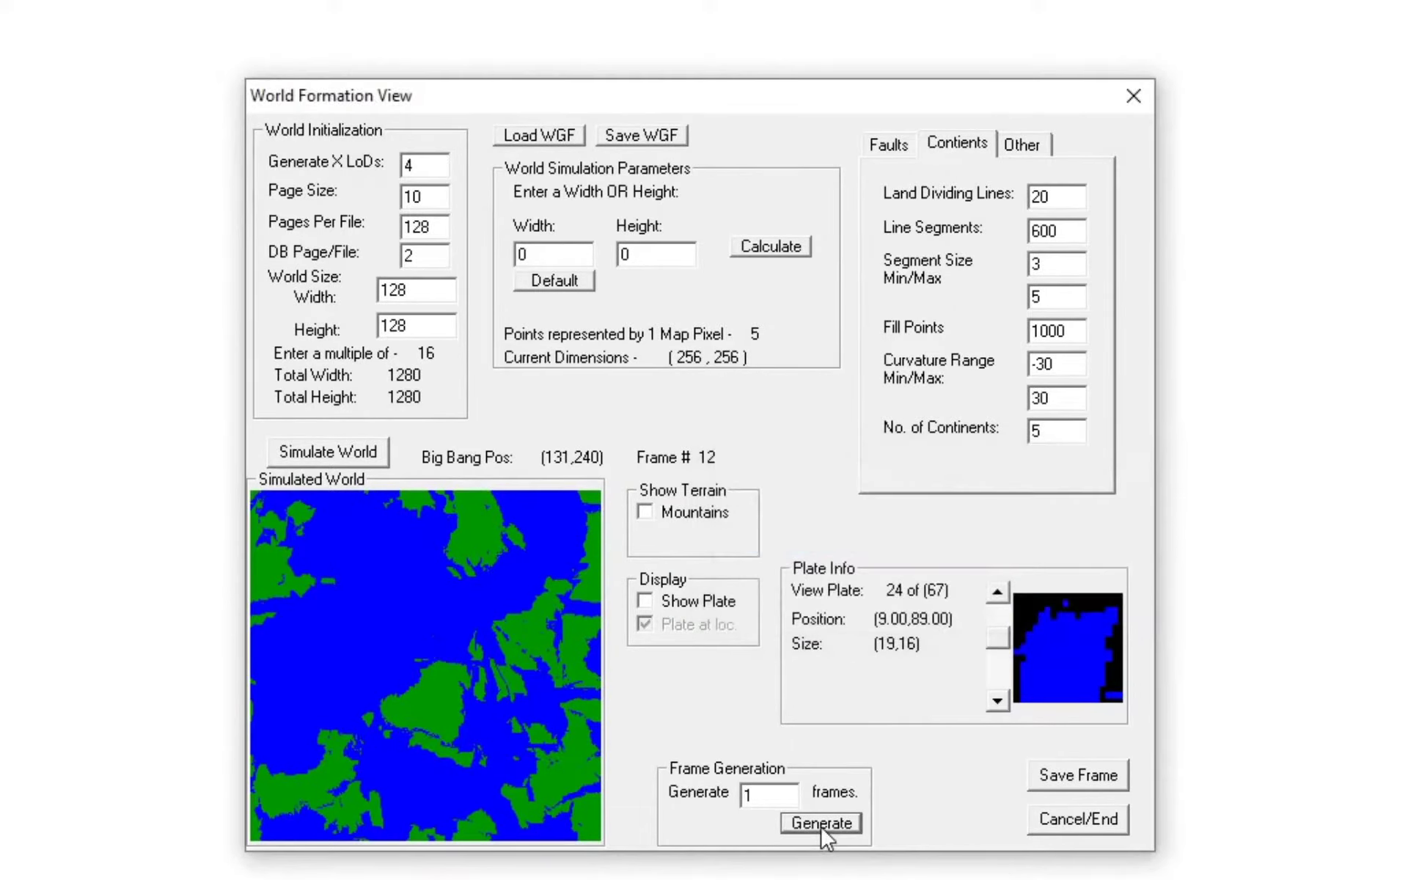
pyautogui.click(823, 831)
pyautogui.click(823, 831)
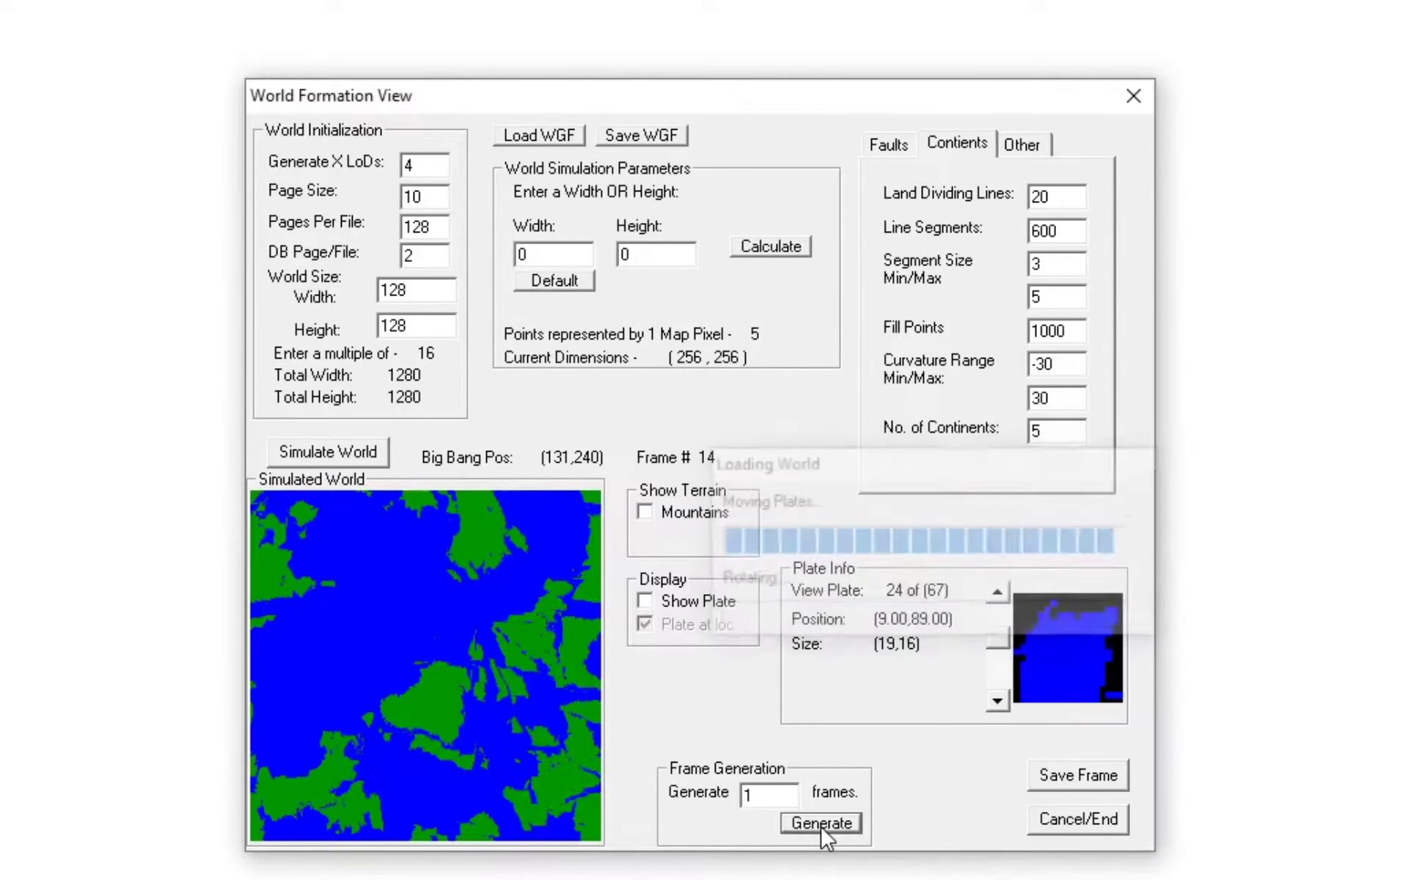
pyautogui.click(822, 831)
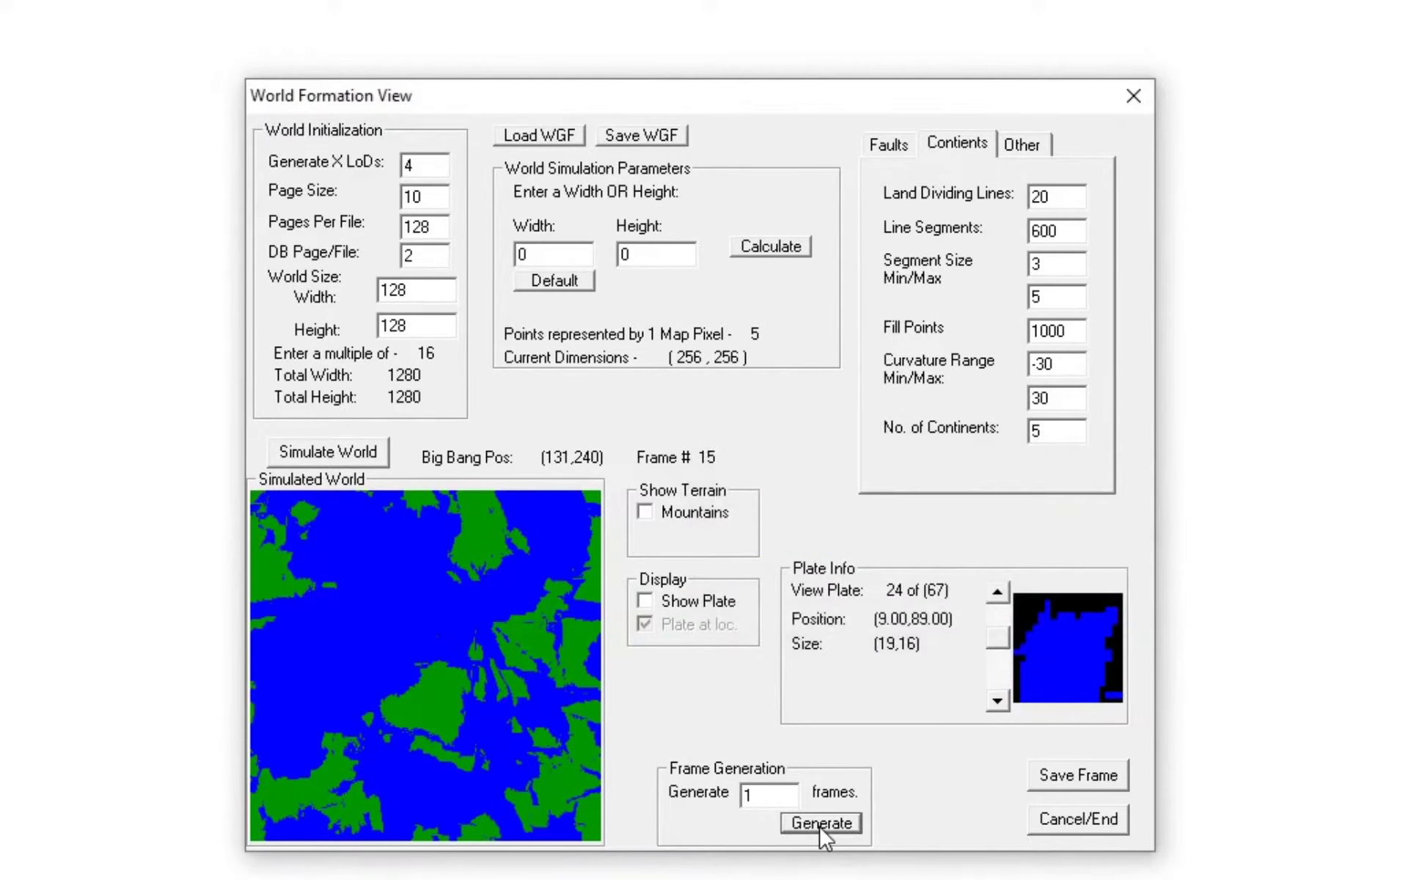
pyautogui.click(822, 831)
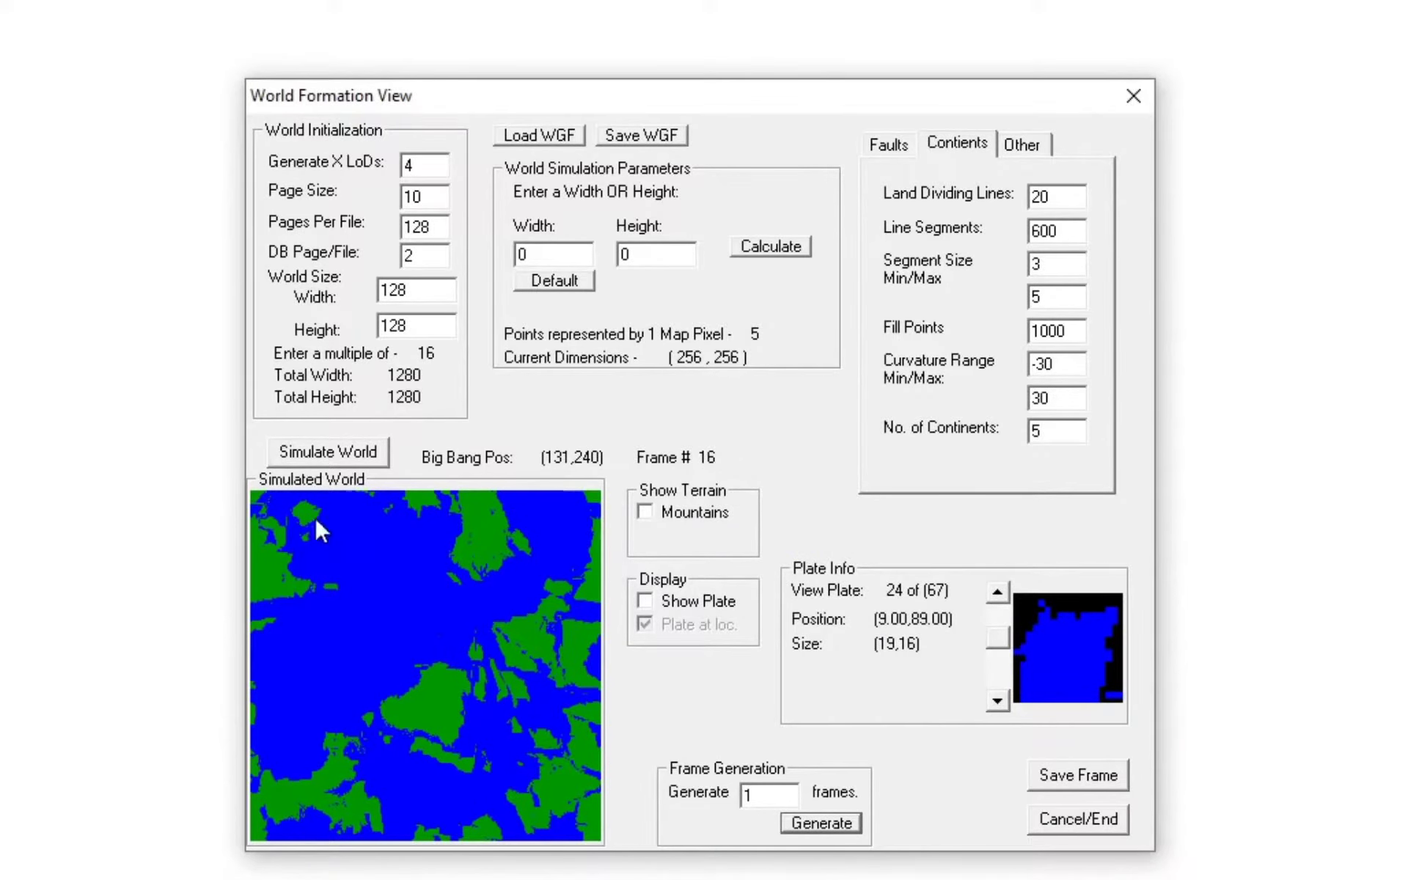
# - Turn the mountain terrain display back on and generate plate-movement frames one at a time up to frame 23
pyautogui.click(645, 513)
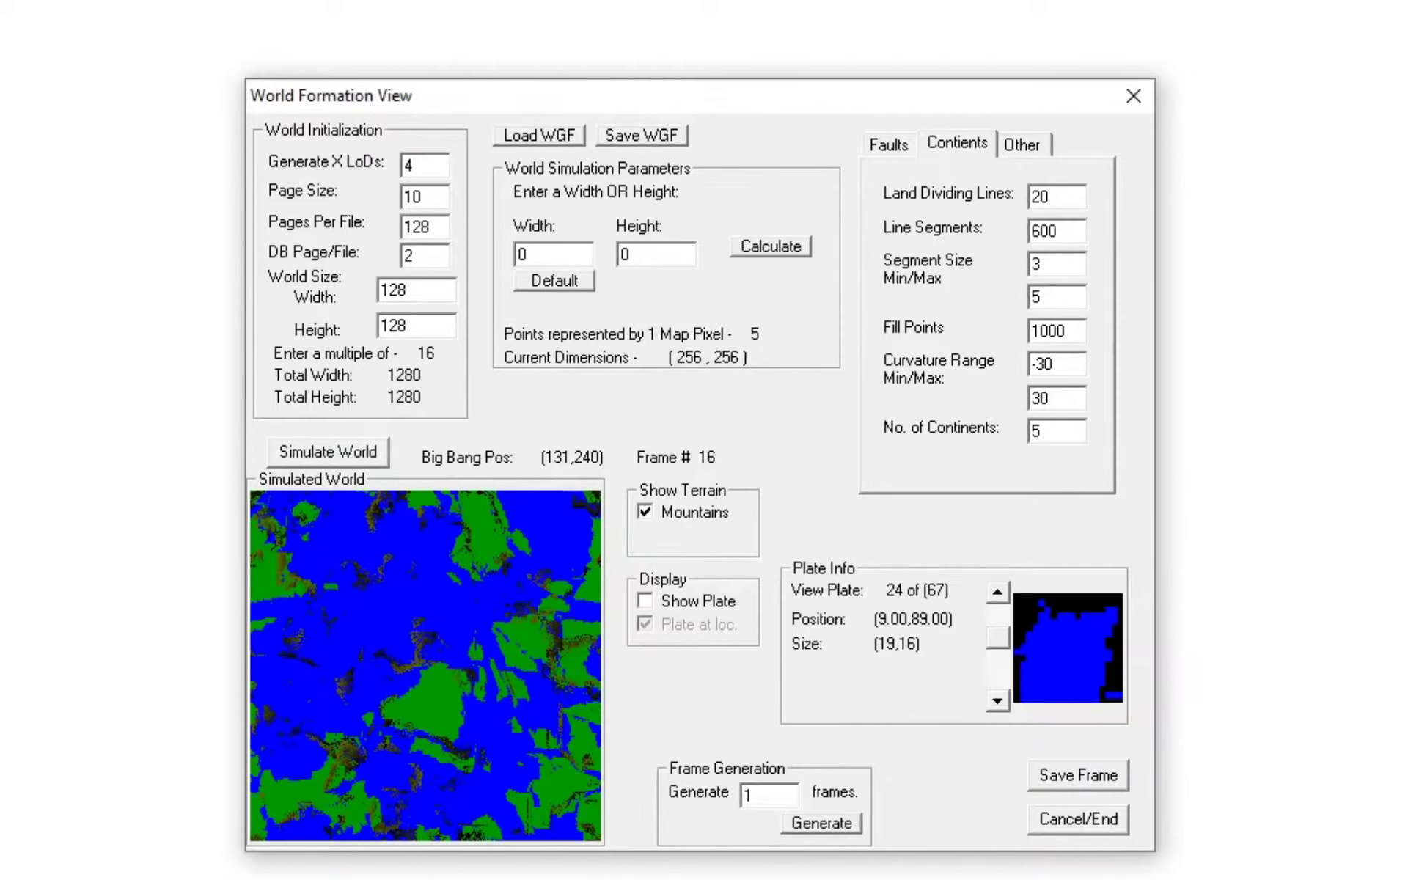
pyautogui.click(817, 825)
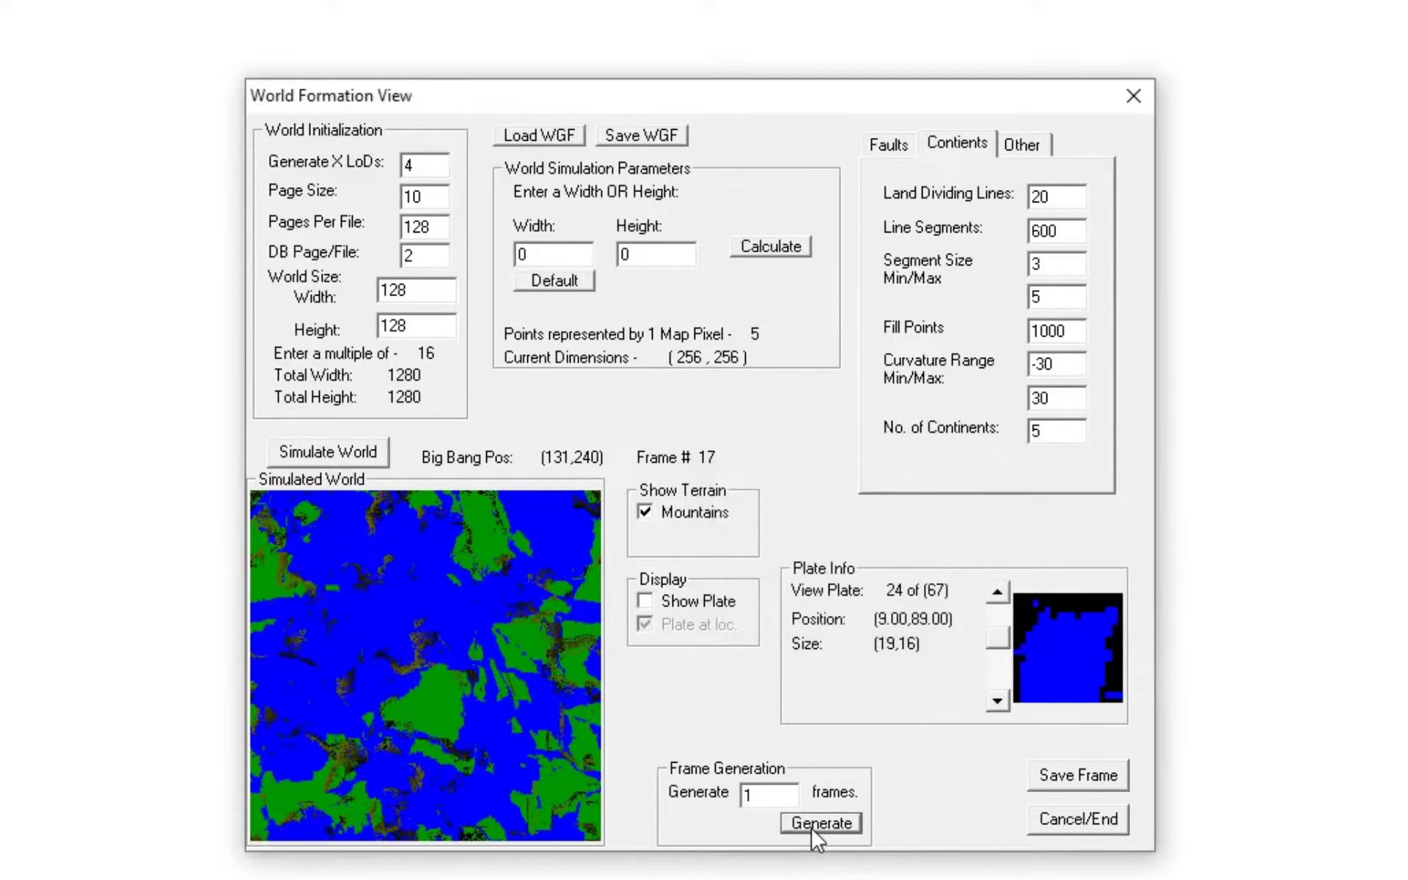
pyautogui.click(815, 827)
pyautogui.click(815, 827)
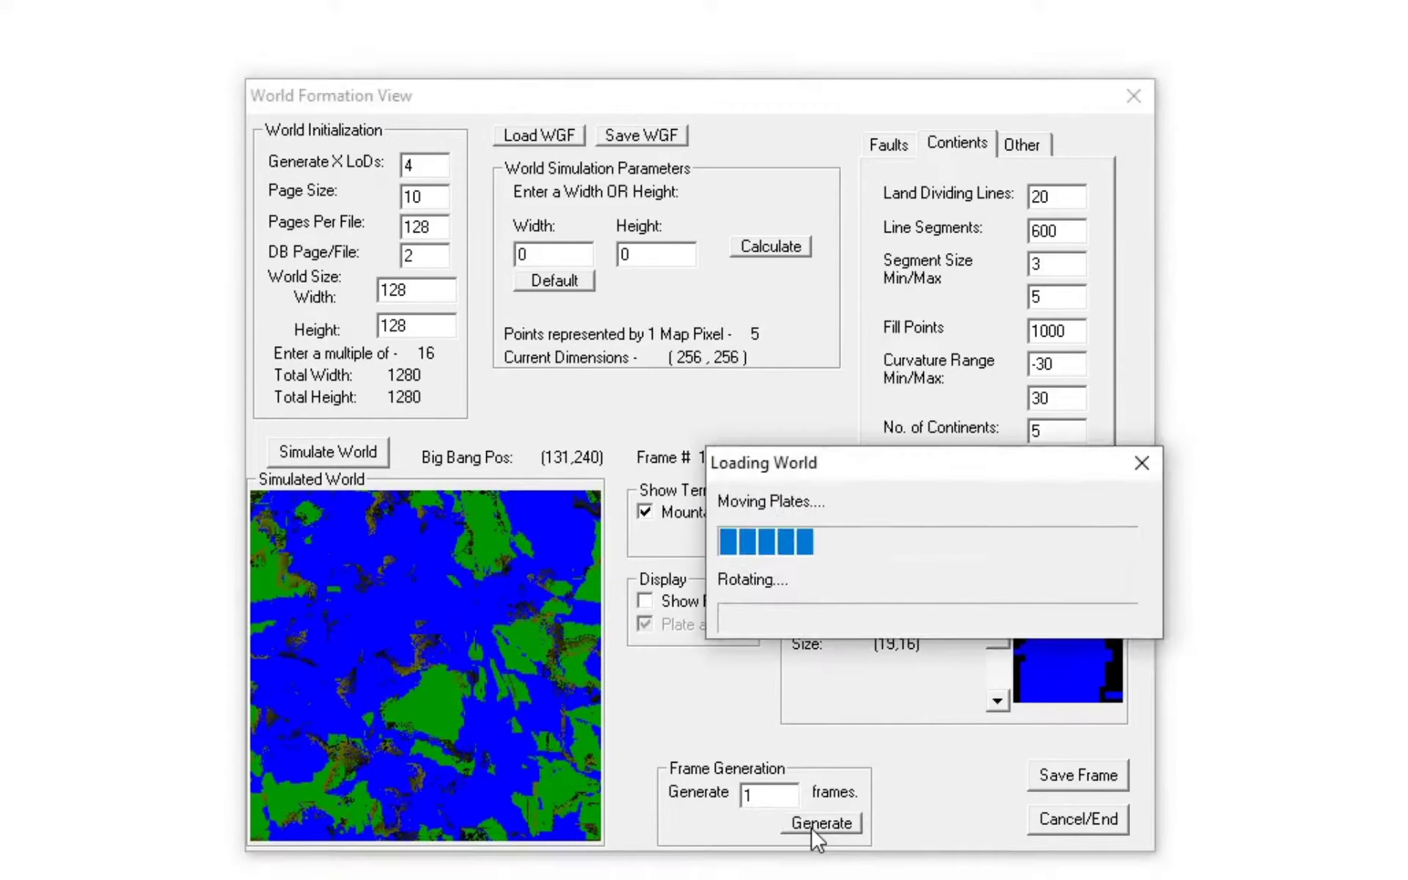
pyautogui.click(814, 828)
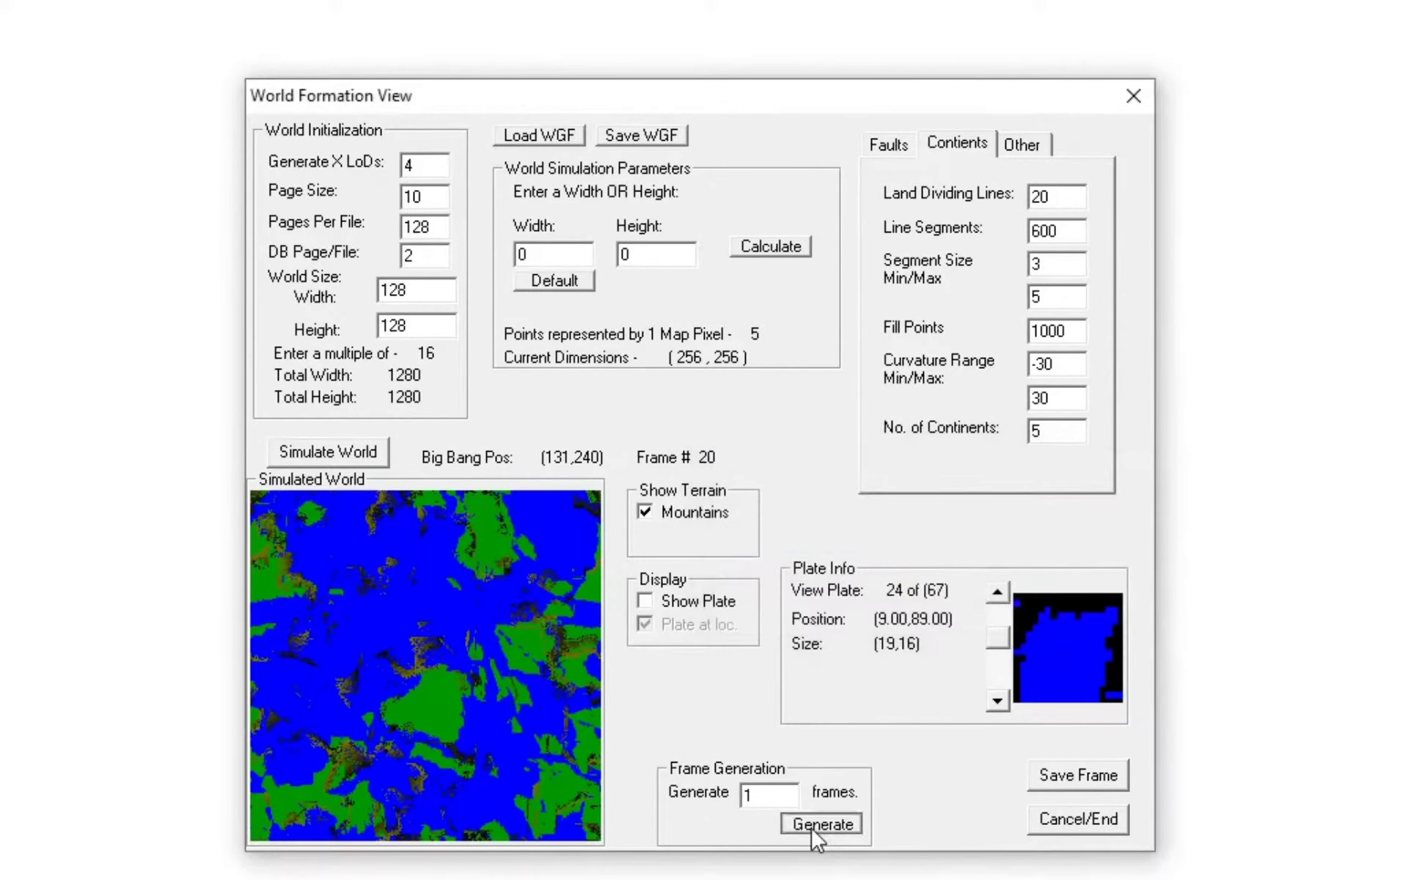
pyautogui.click(815, 828)
pyautogui.click(814, 829)
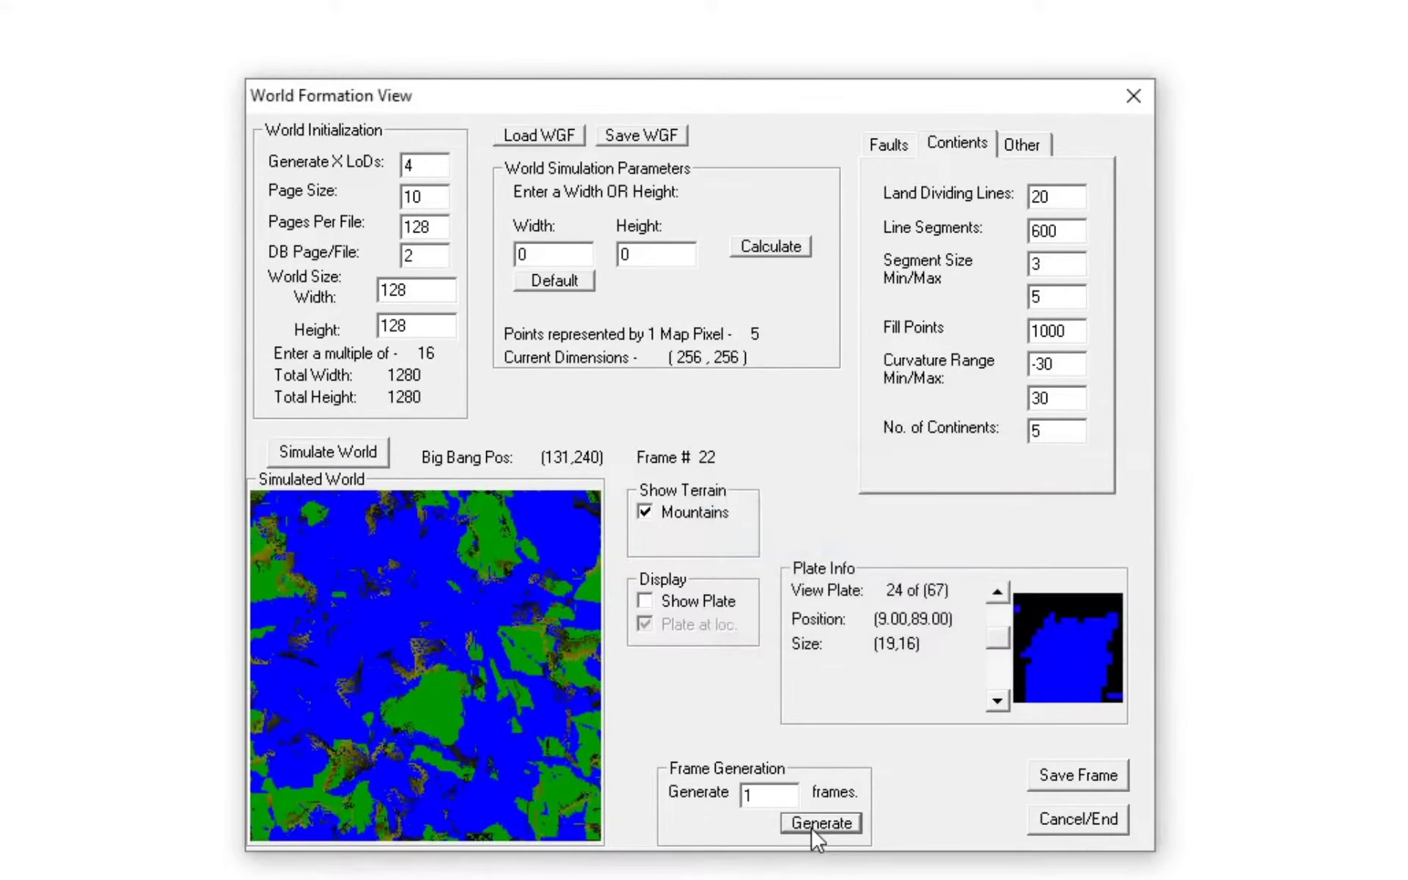
pyautogui.click(814, 829)
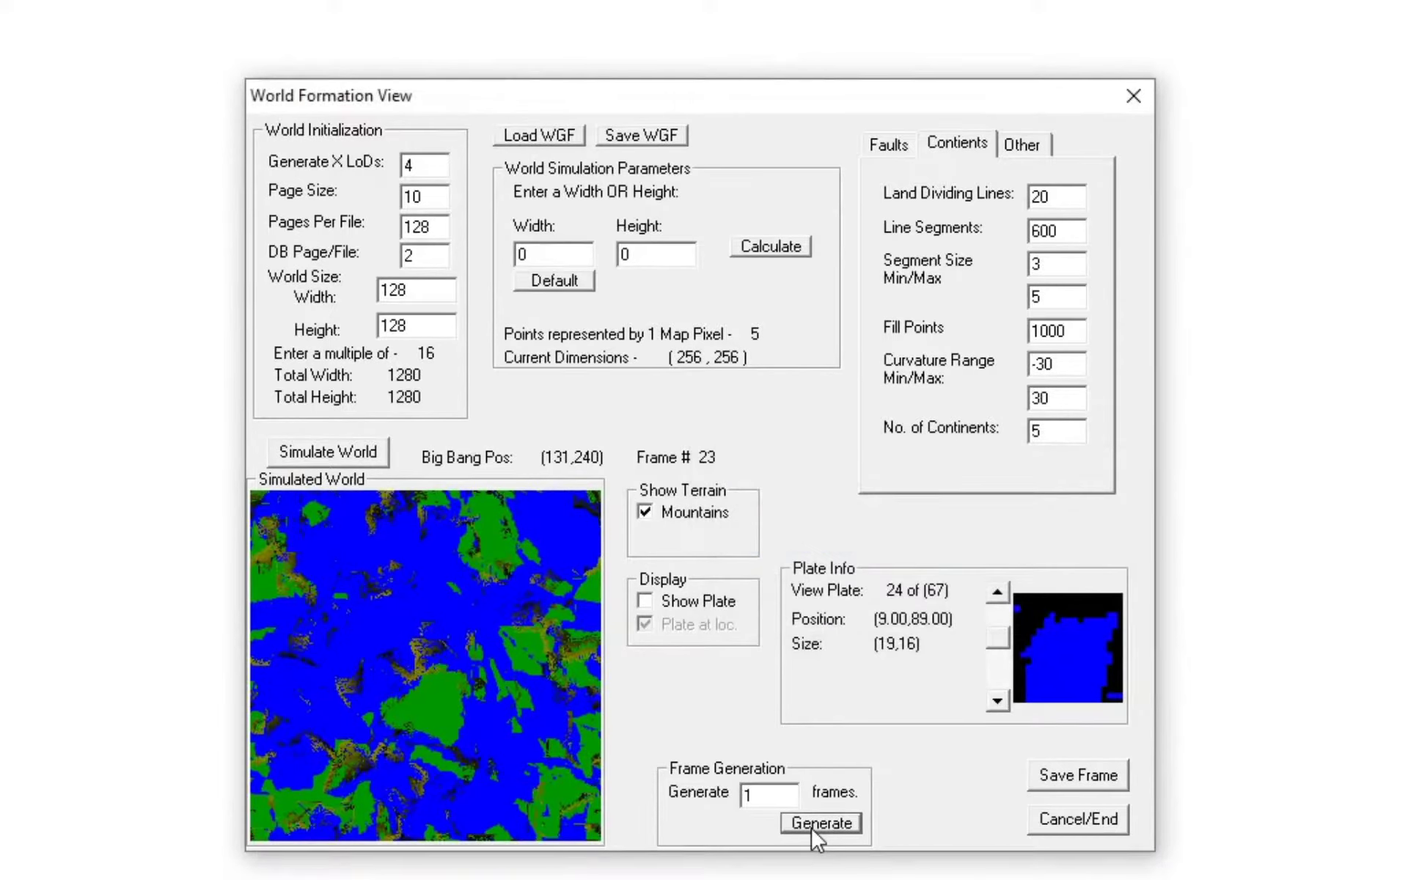
# - Advance the plate movement one frame at a time from frame 23 past frame 28
pyautogui.click(816, 827)
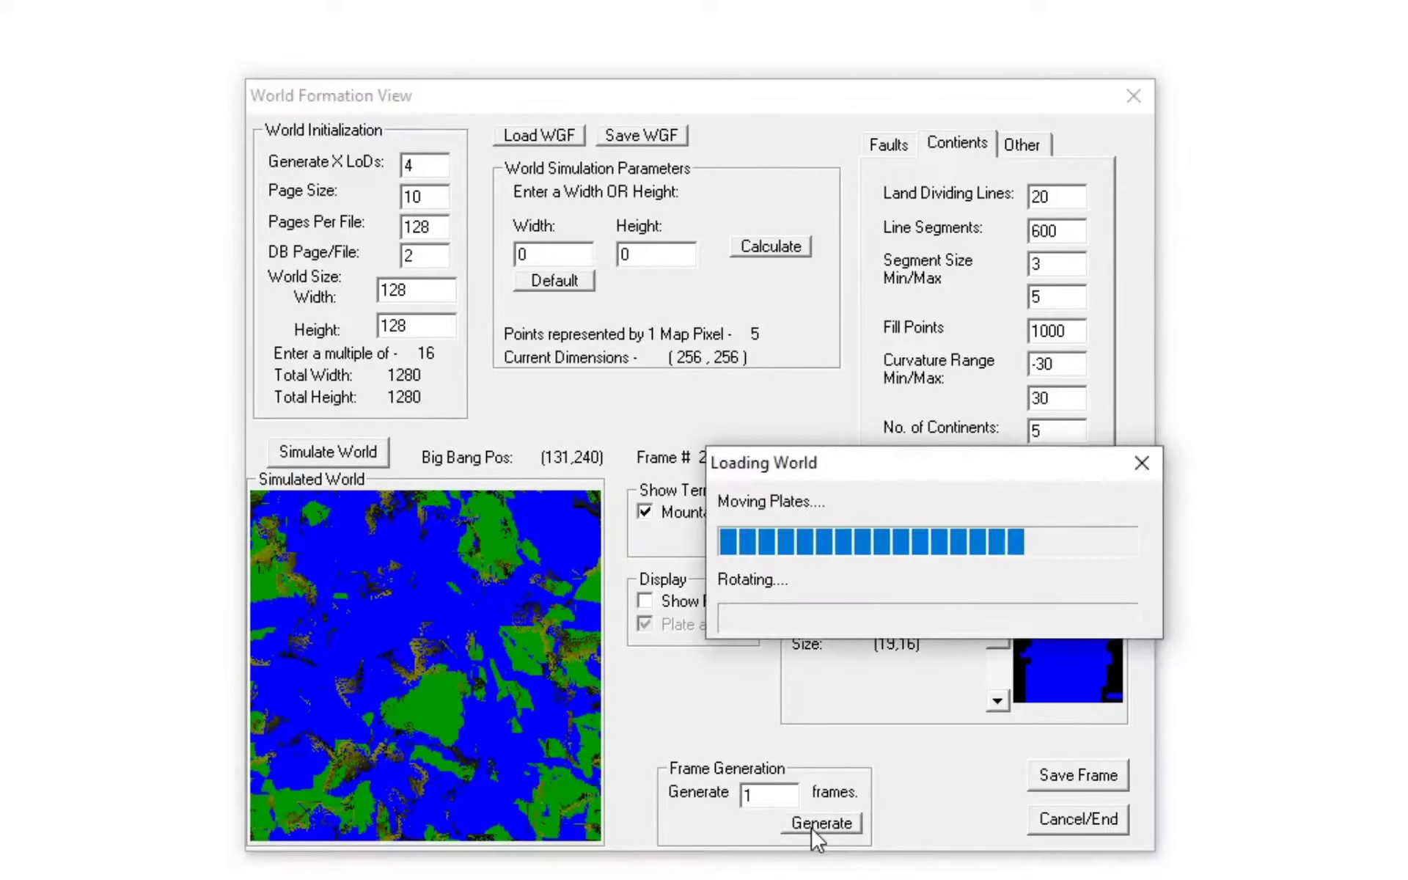
pyautogui.click(815, 828)
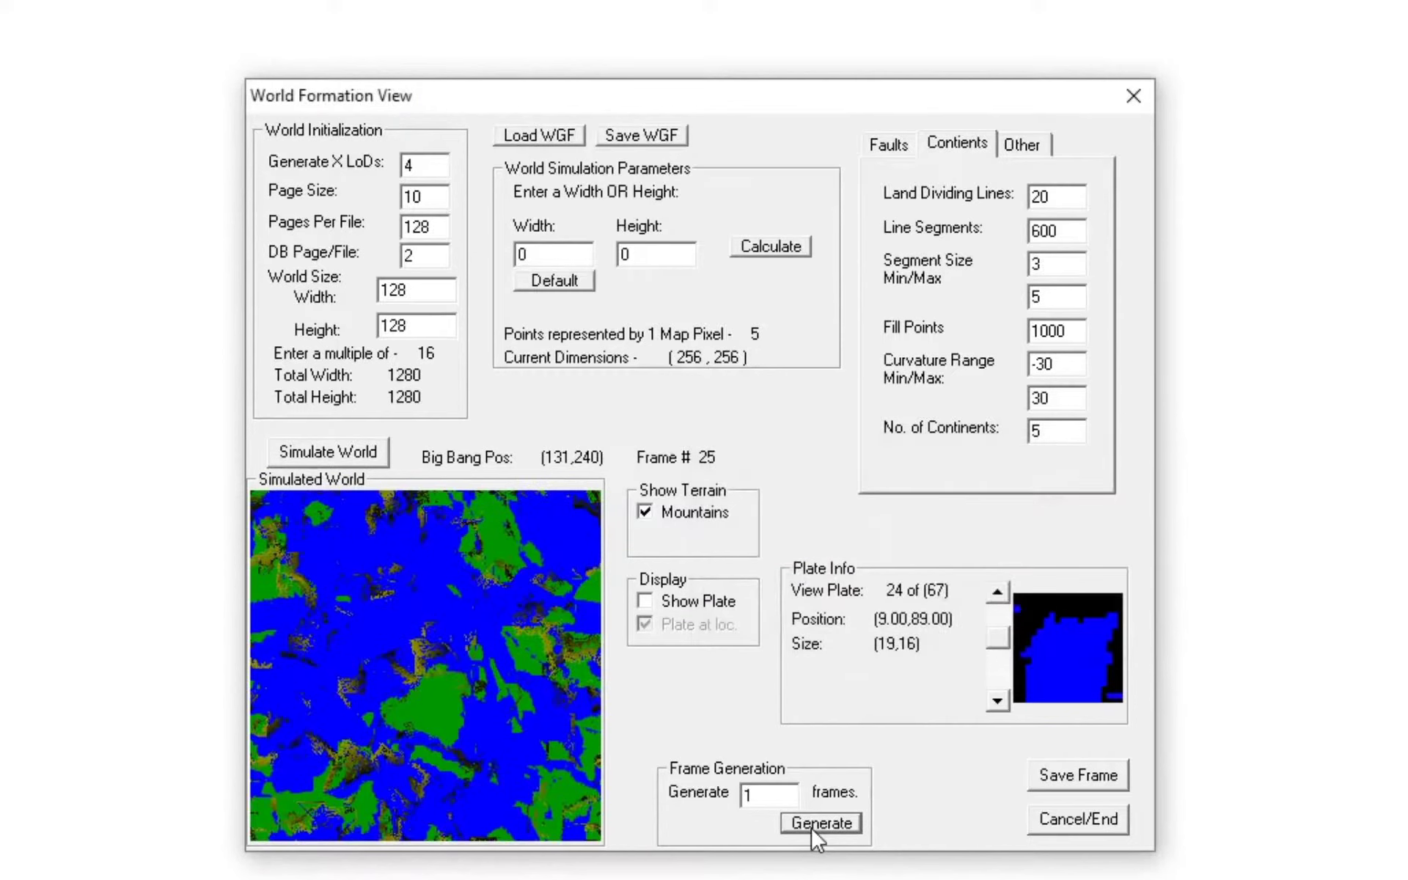
pyautogui.click(816, 828)
pyautogui.click(816, 827)
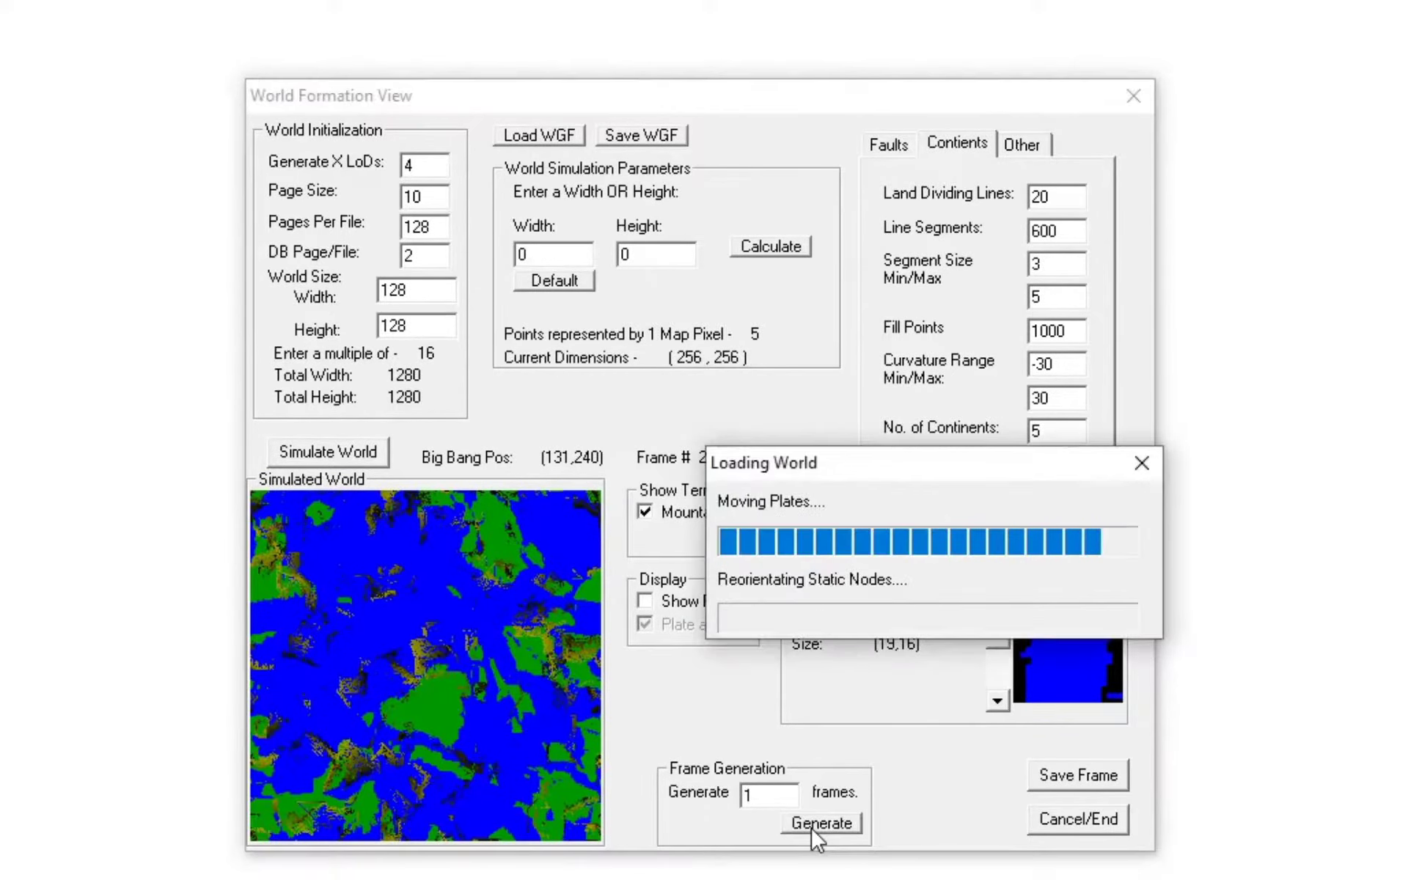
pyautogui.click(816, 827)
pyautogui.click(816, 827)
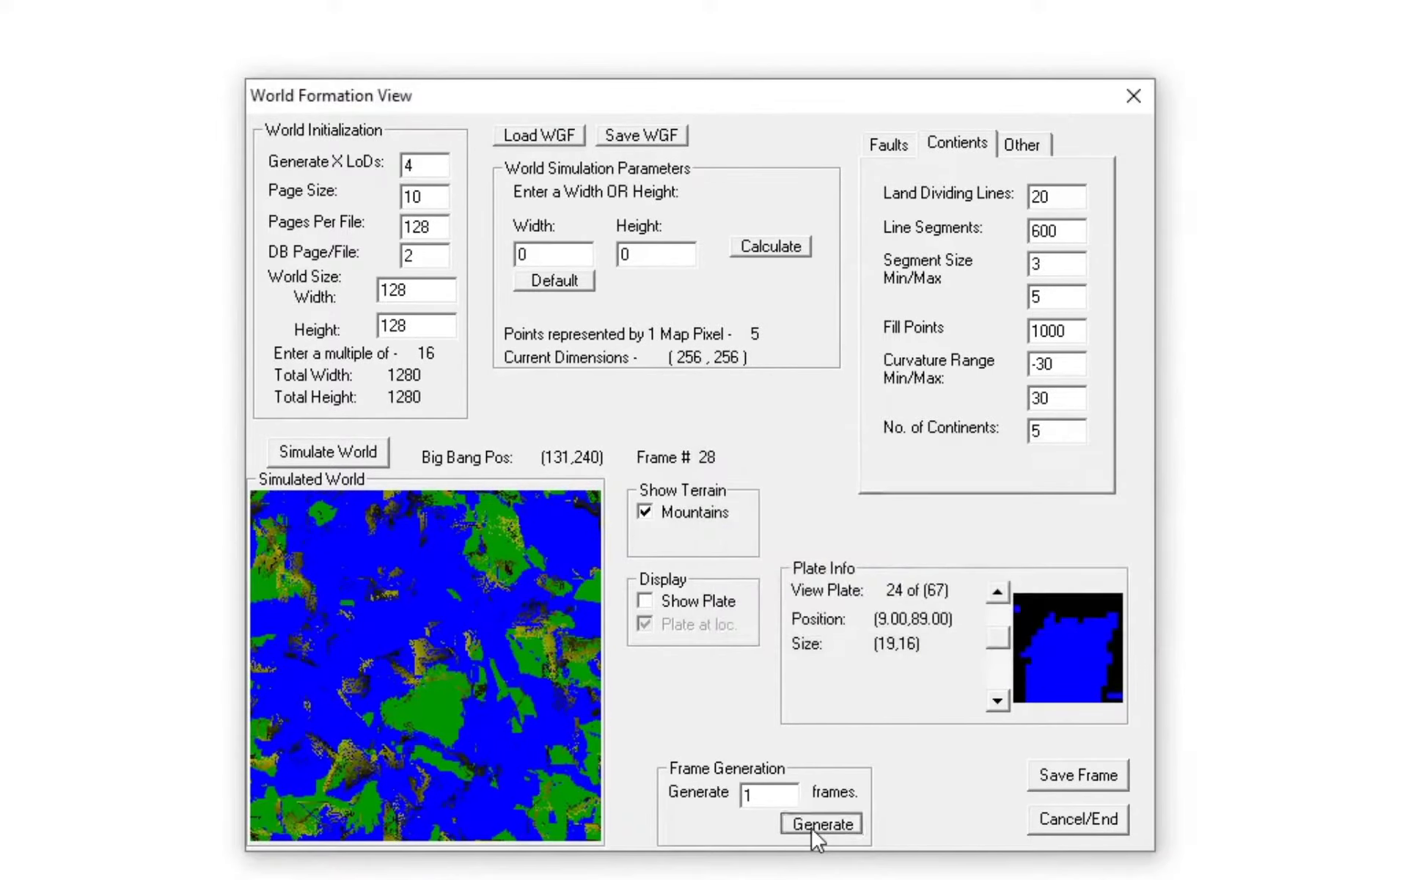
pyautogui.click(816, 827)
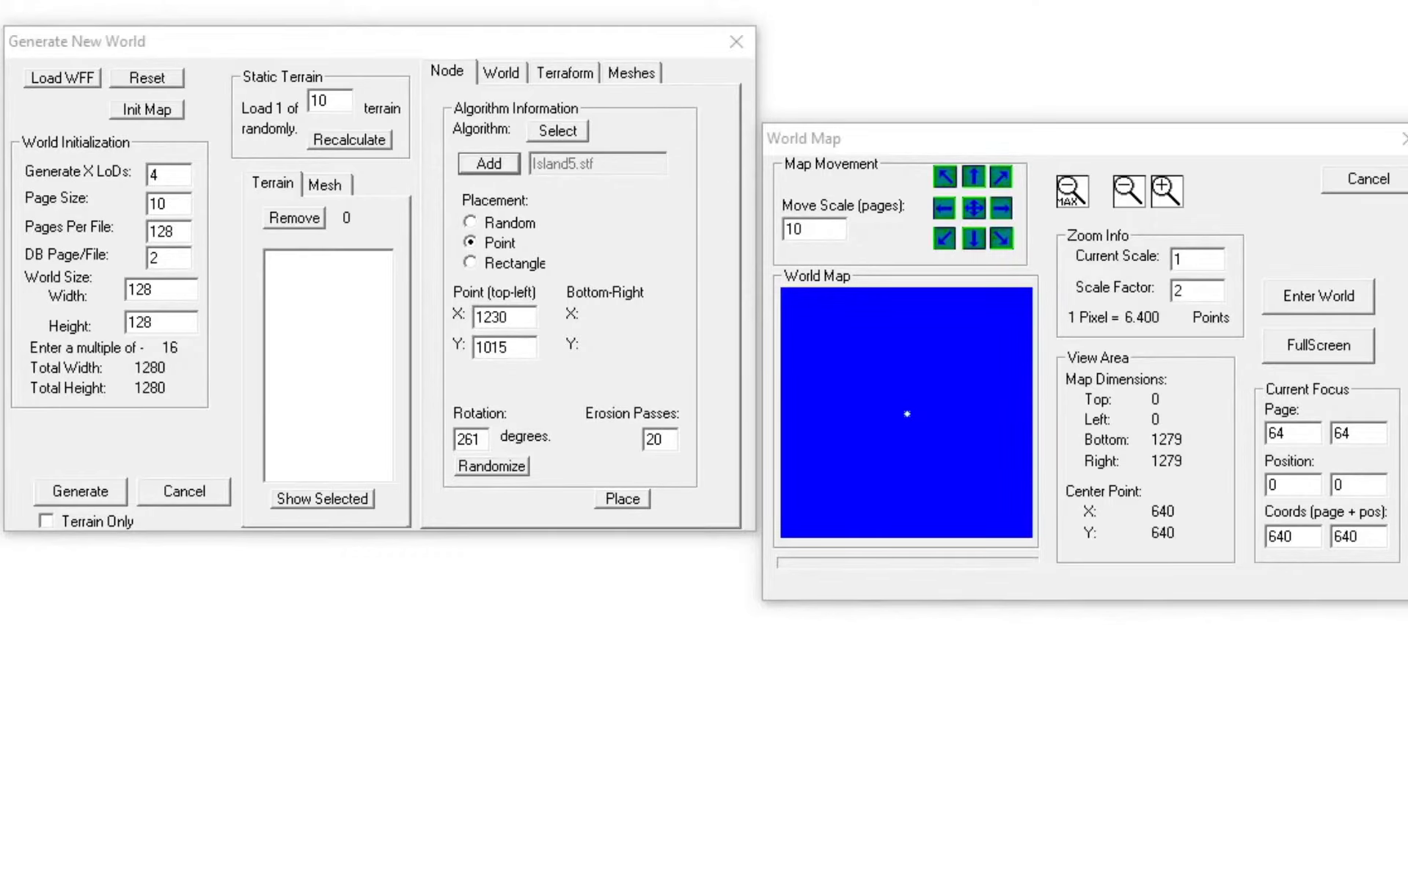
# - Load the world frame testvant.wff, select a long range of mountain terrain entries and show them on the world map
pyautogui.click(36, 82)
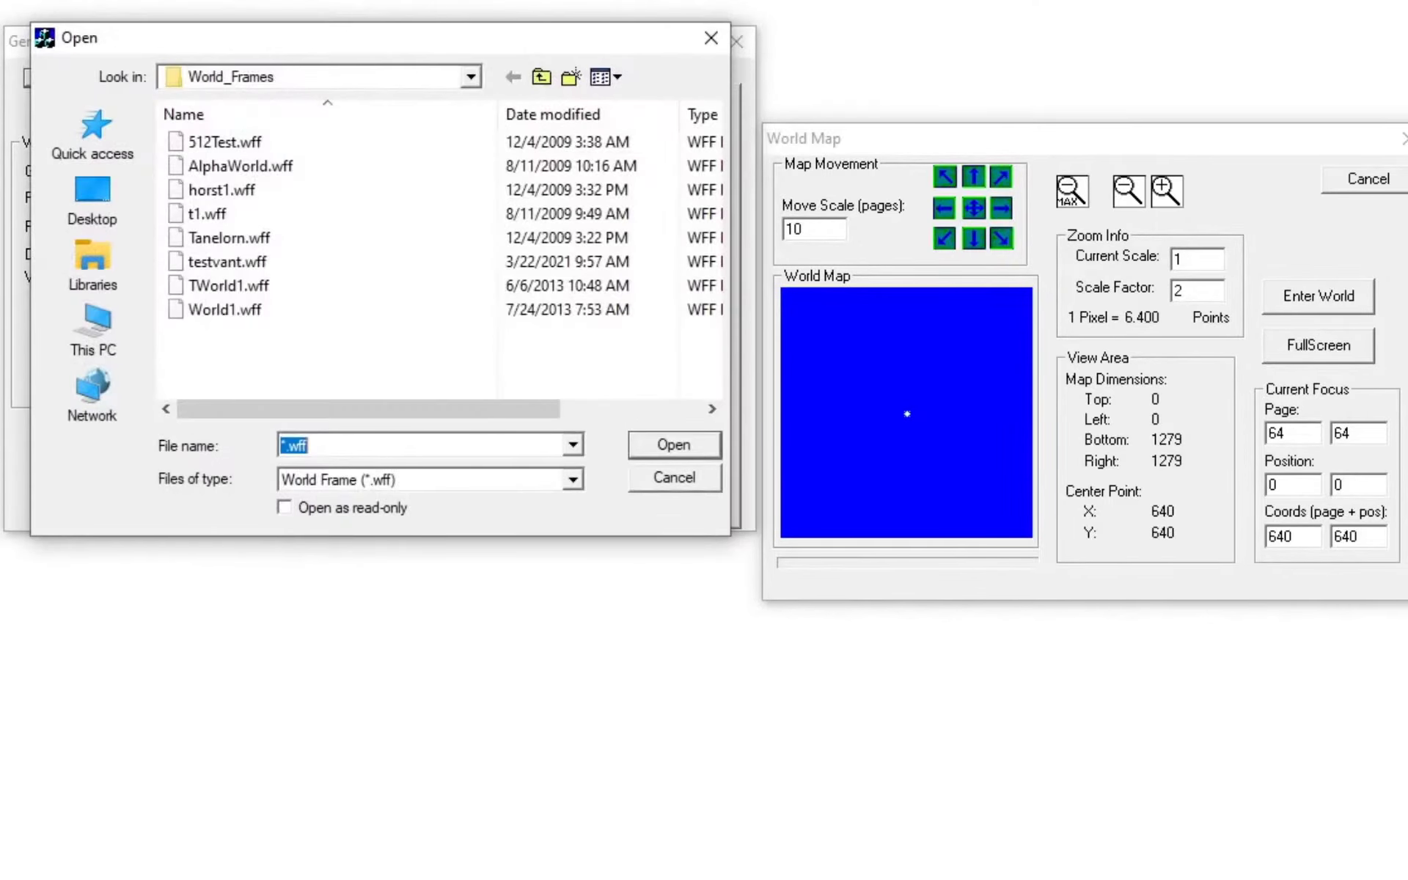
pyautogui.doubleClick(202, 263)
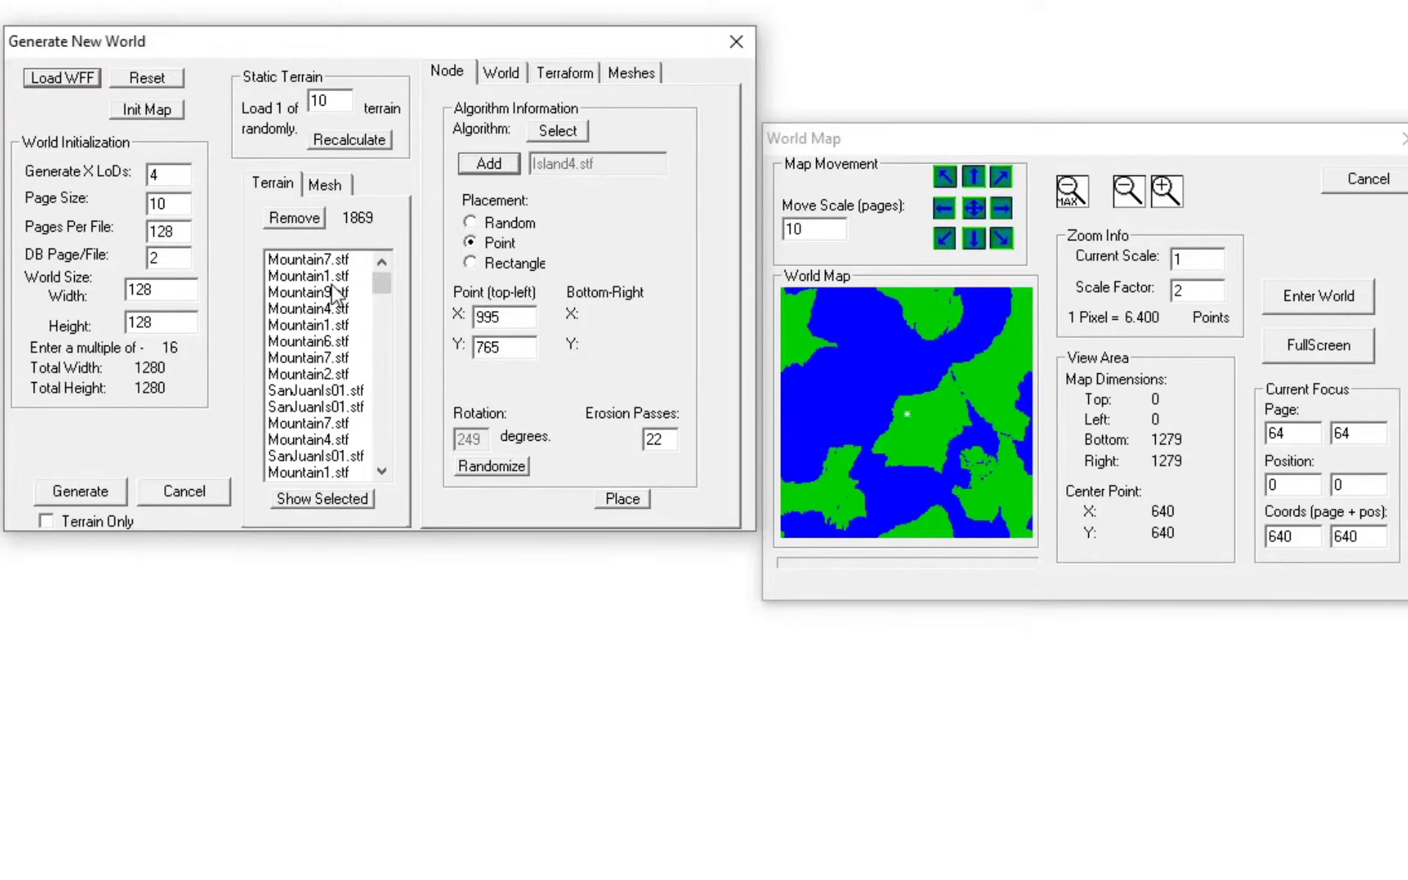
pyautogui.moveTo(381, 283); pyautogui.dragTo(382, 349)
pyautogui.click(323, 260)
pyautogui.keyDown('shift'); pyautogui.click(308, 390); pyautogui.keyUp('shift')
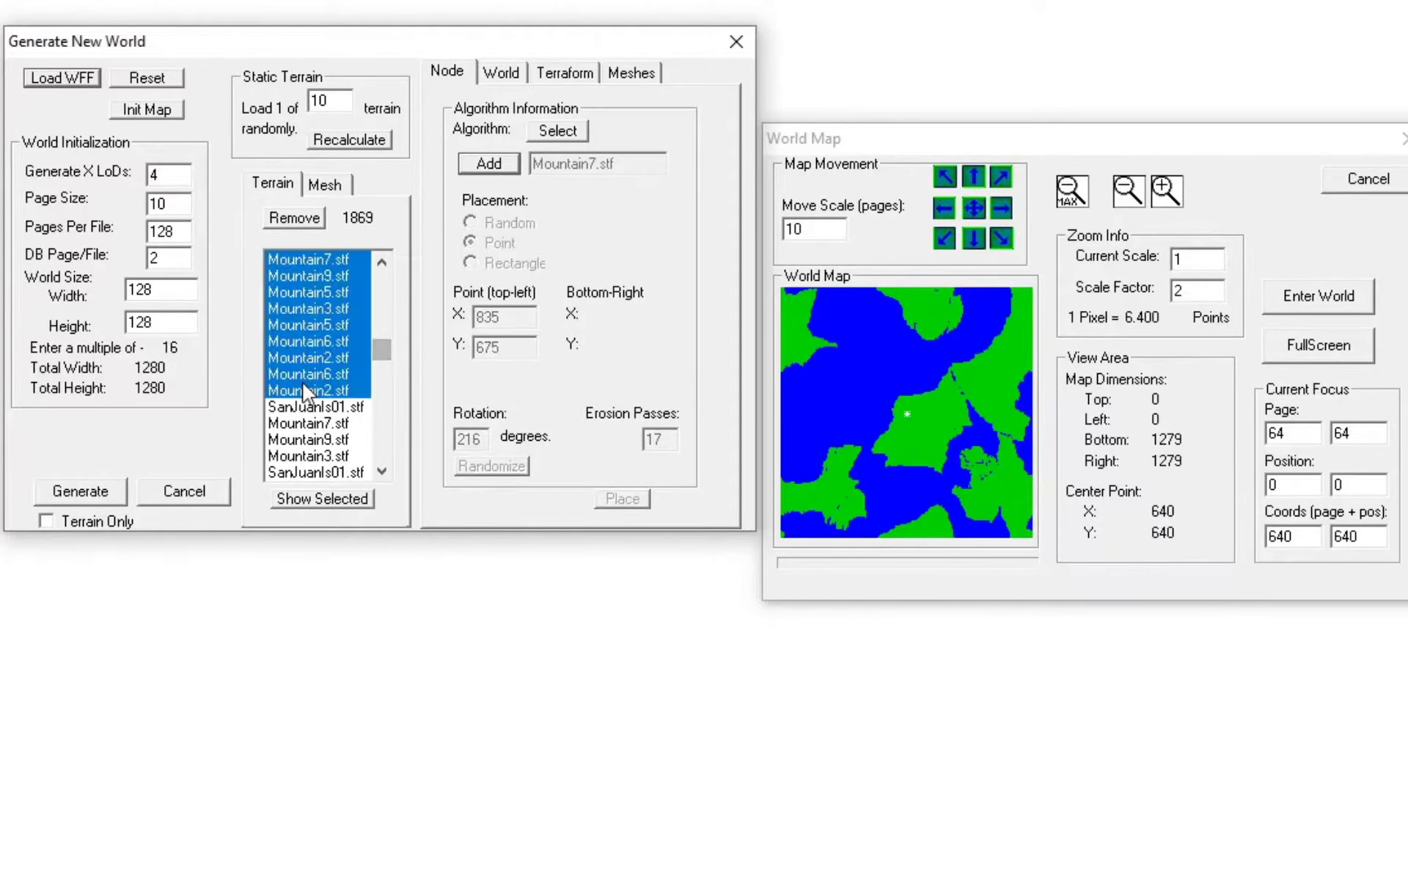
pyautogui.click(315, 502)
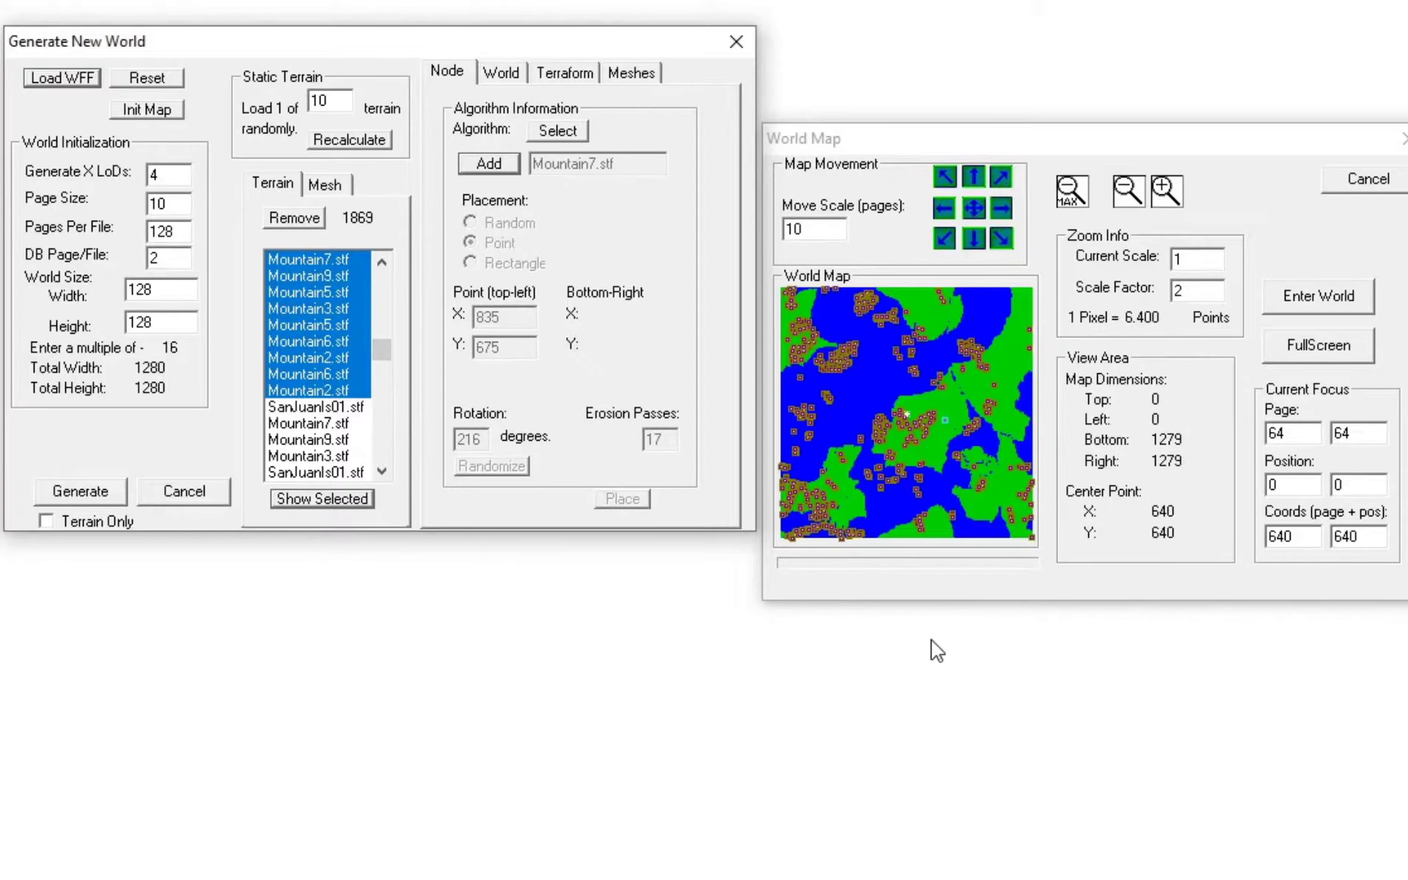
# - Pick four individual mountain locations on the world map to inspect each one's terrain file, coordinates, rotation and erosion passes
pyautogui.click(900, 356)
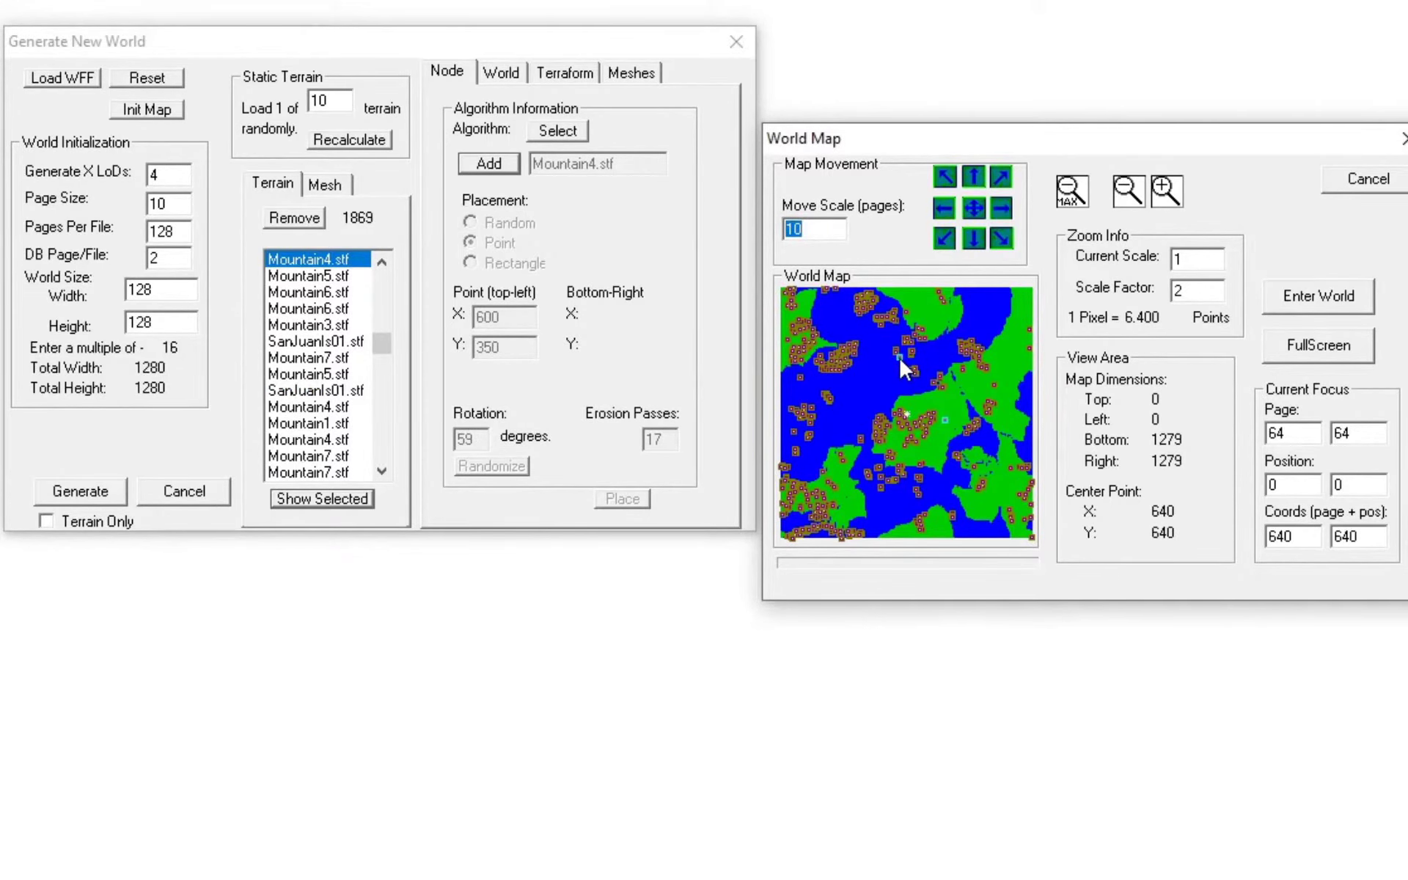
pyautogui.click(863, 300)
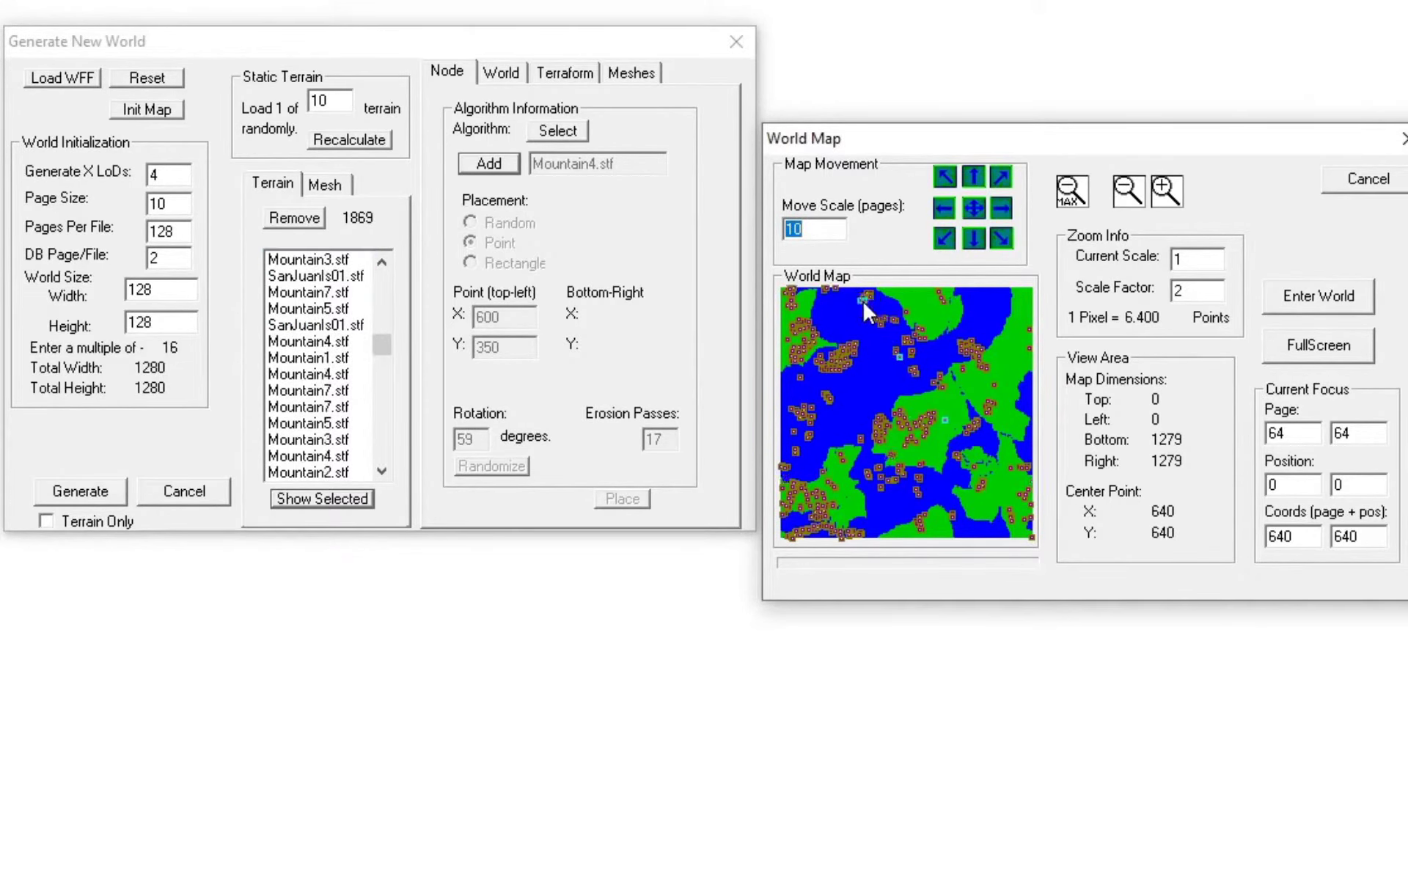
pyautogui.click(837, 356)
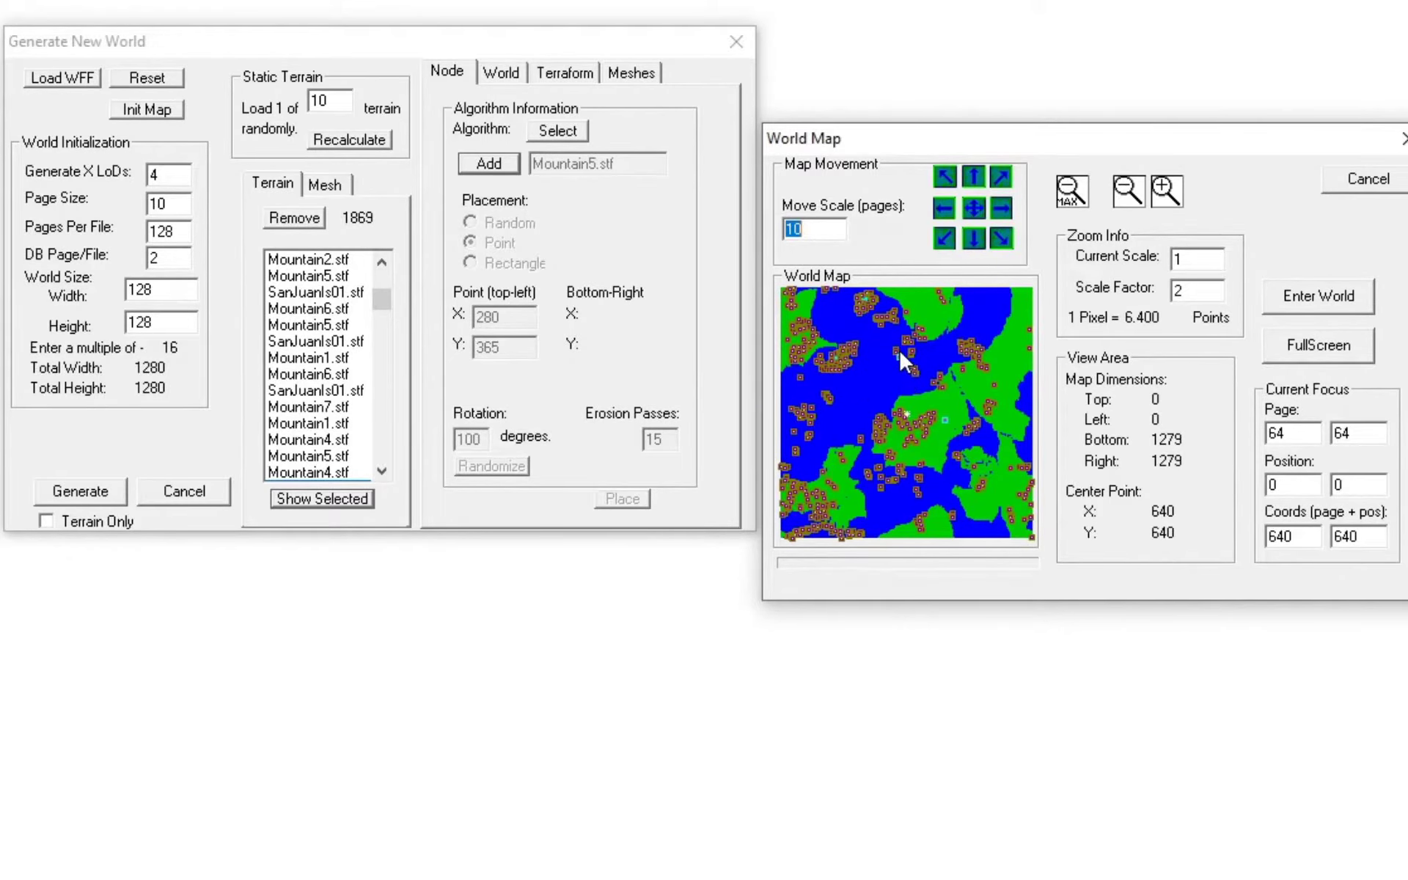
pyautogui.click(906, 312)
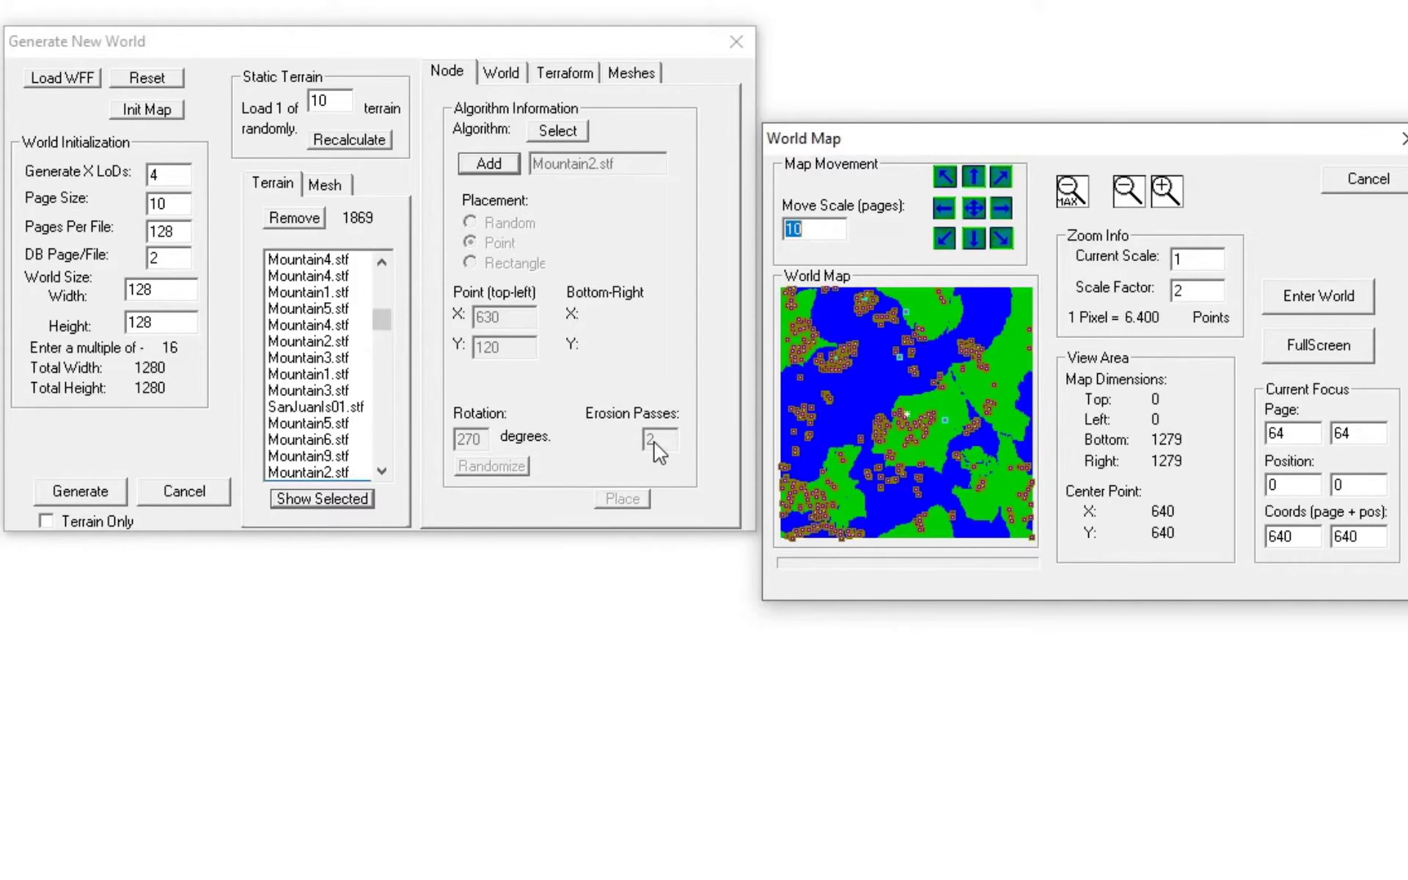
# - View the terraforming parameters, check the mesh settings and return to the terraforming parameters
pyautogui.click(575, 73)
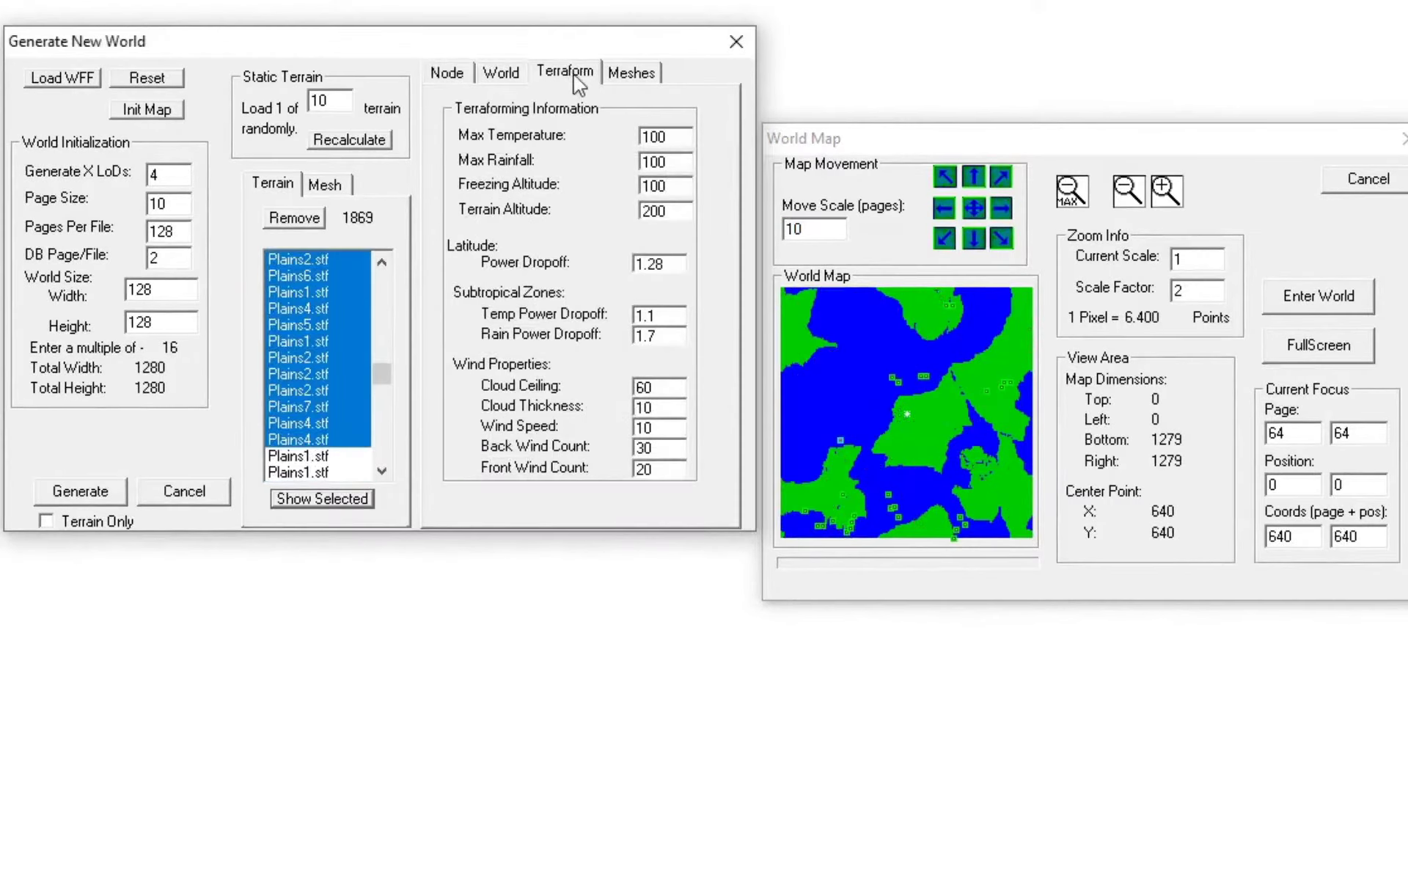
pyautogui.click(632, 82)
pyautogui.click(585, 79)
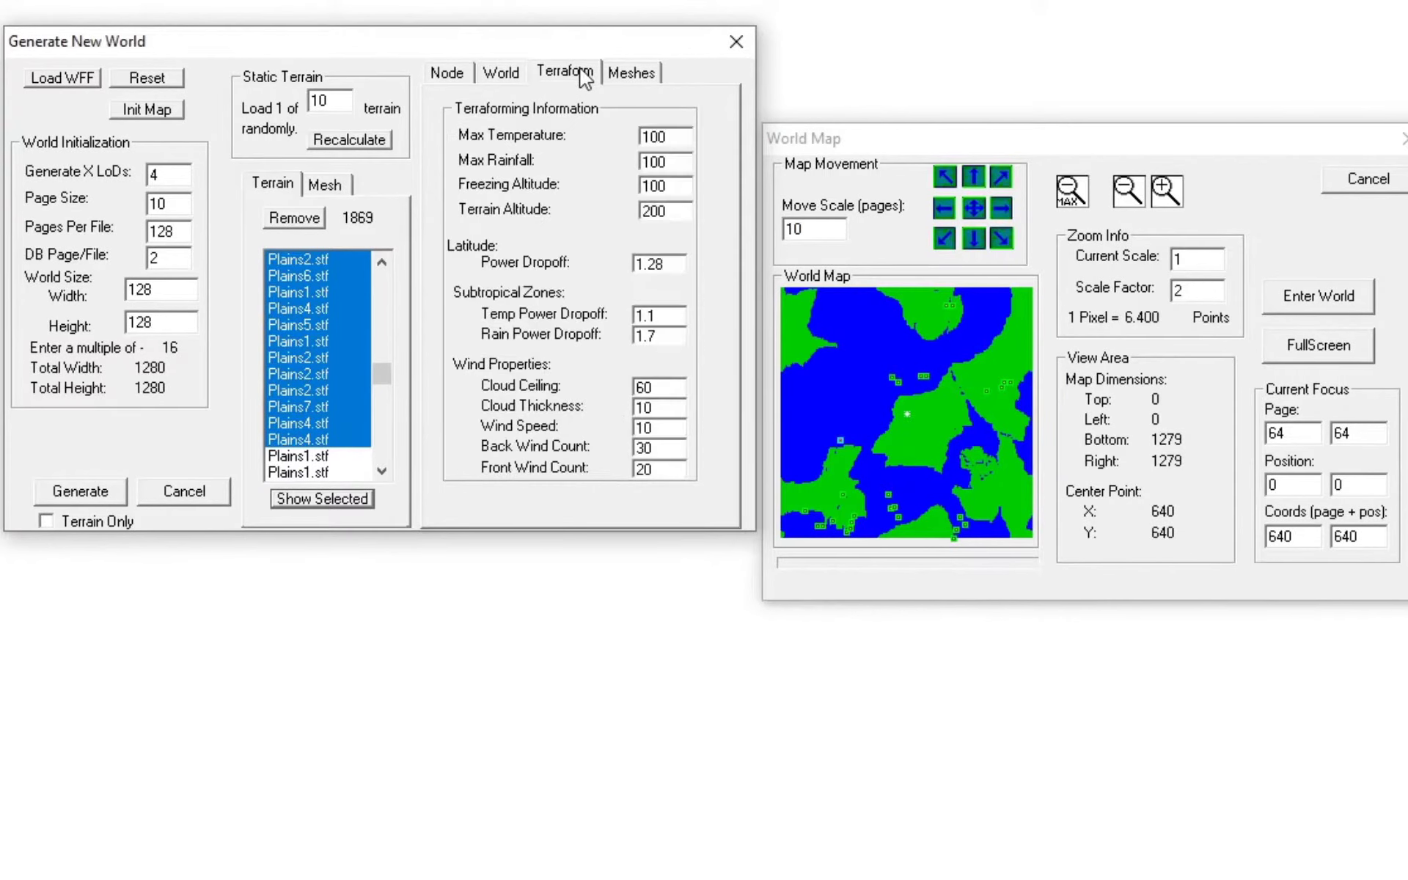